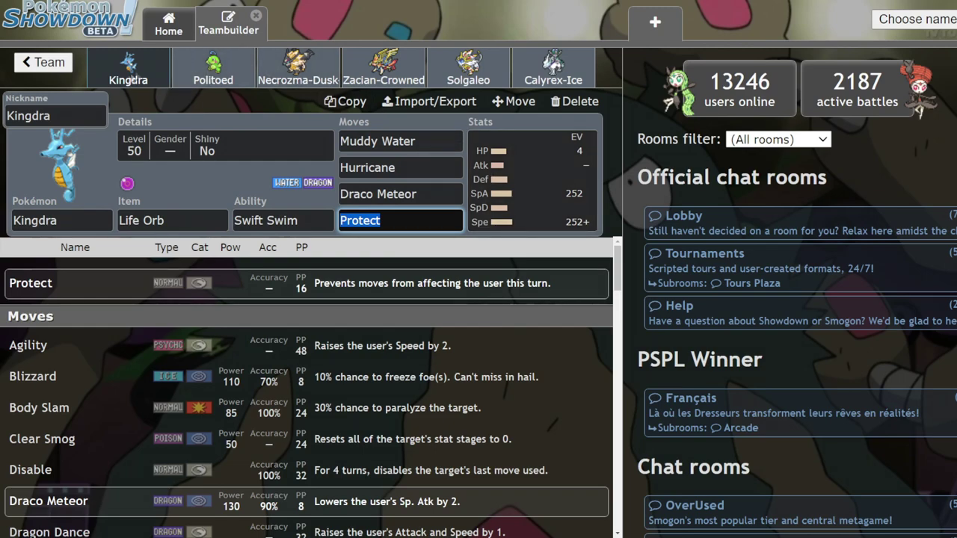
Step: Compare the sets of Kingdra and Politoed by switching between the two team members
click(178, 84)
click(142, 80)
click(178, 85)
click(142, 80)
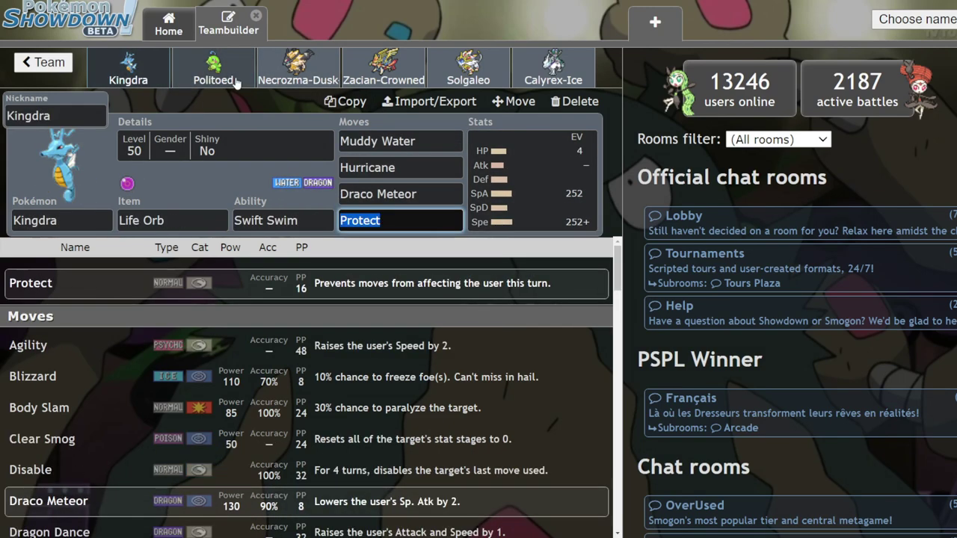
click(232, 81)
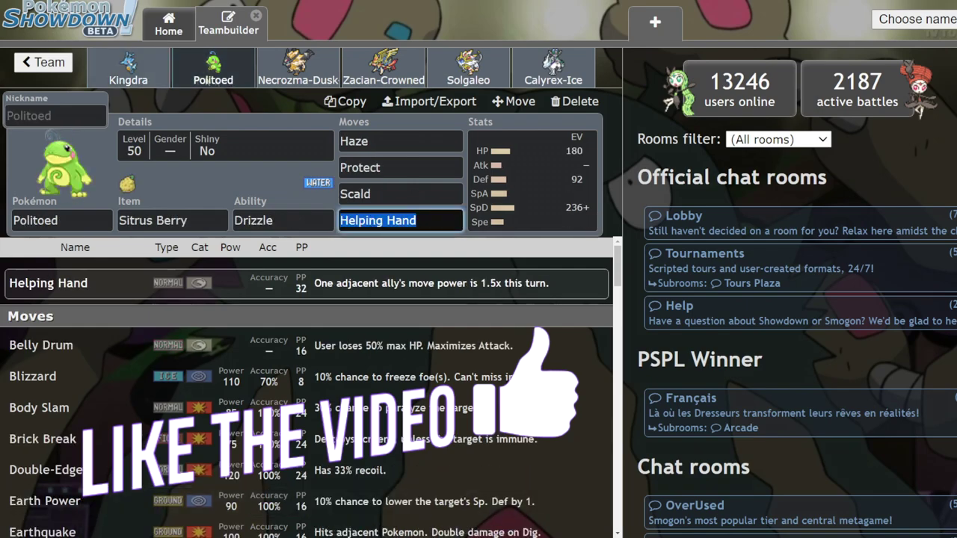
Step: Review Kingdra's EV spread, first move and ability
click(128, 71)
click(532, 180)
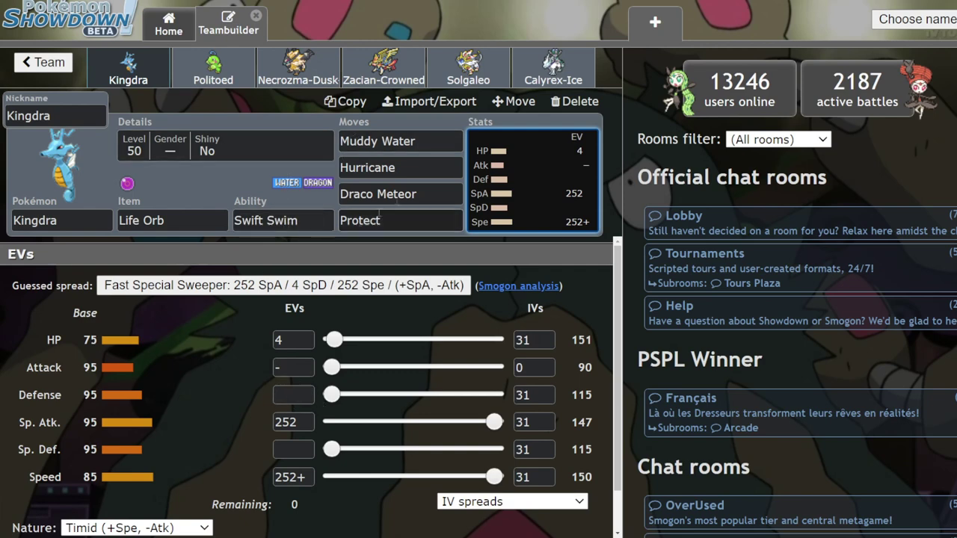
click(419, 142)
click(266, 220)
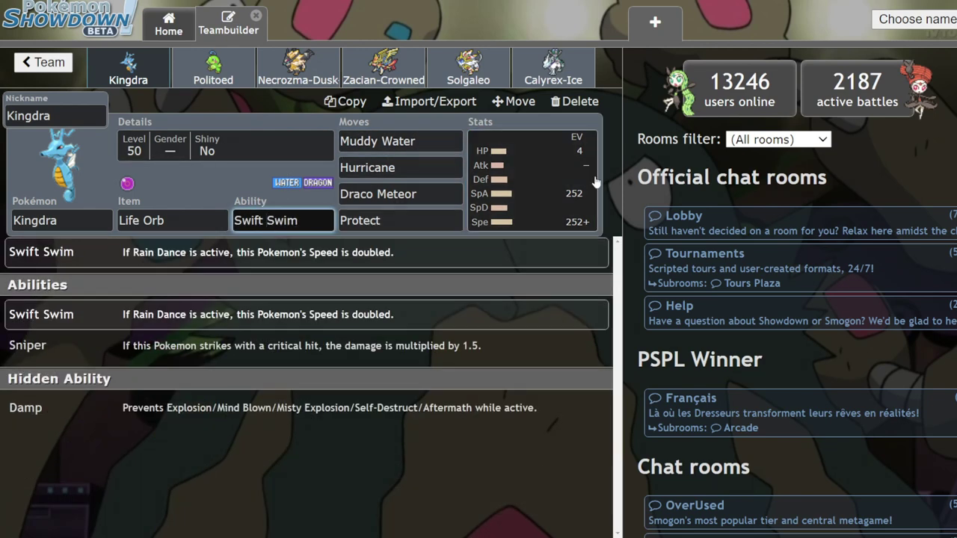
click(545, 202)
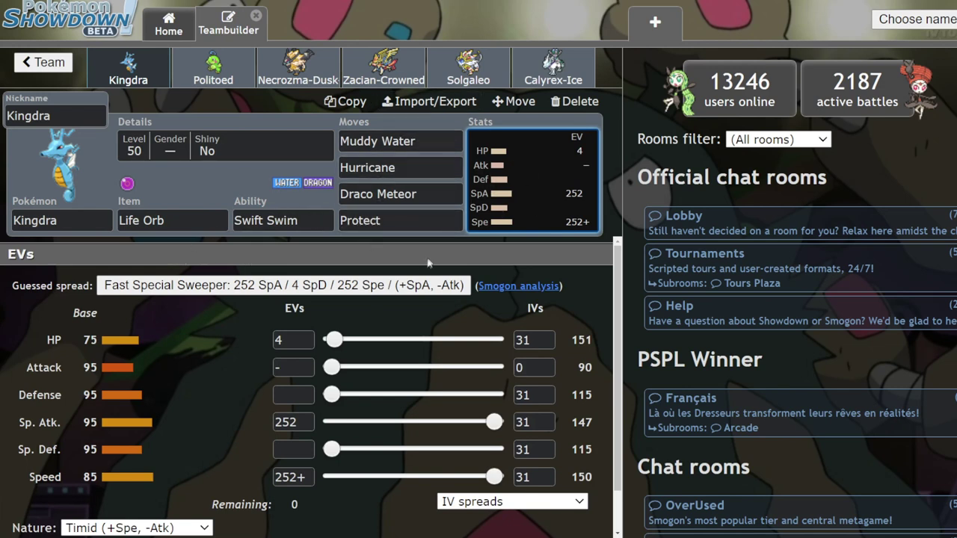
Step: Review Politoed's EV spread, ability and moves, including Haze, Scald and Helping Hand
click(215, 71)
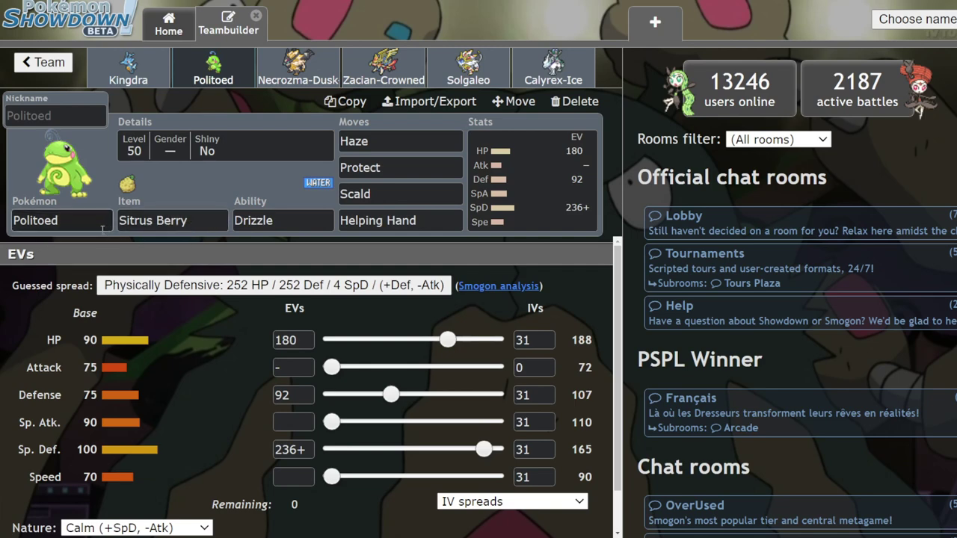
click(282, 221)
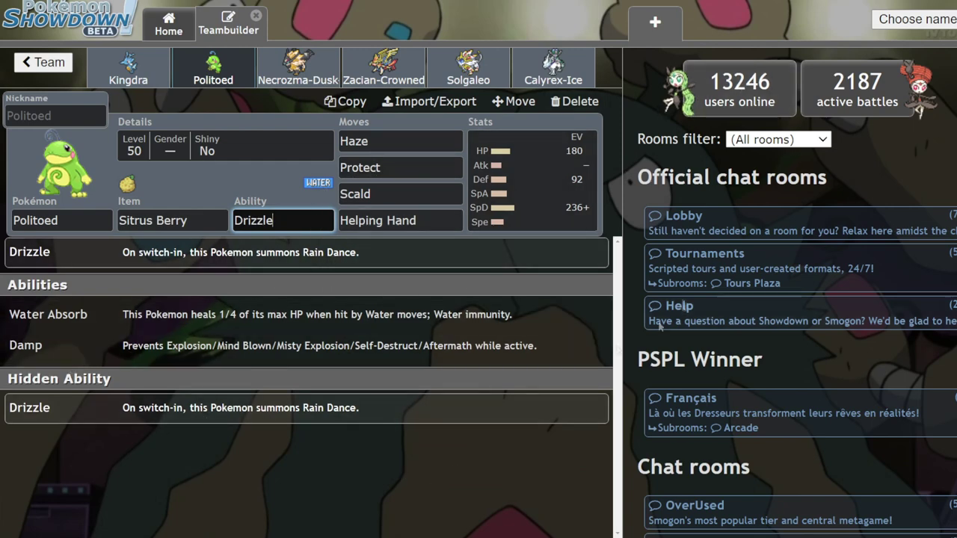
click(112, 78)
click(213, 67)
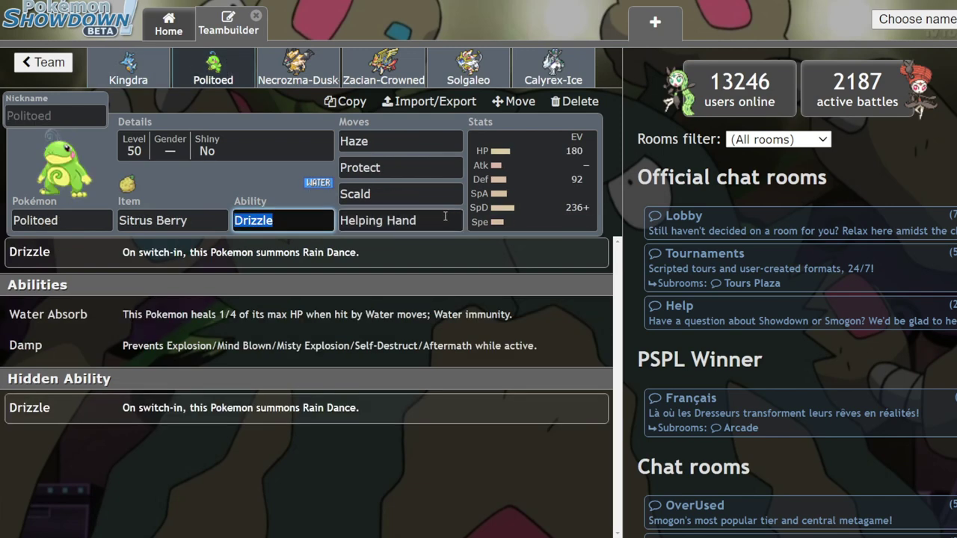
click(445, 142)
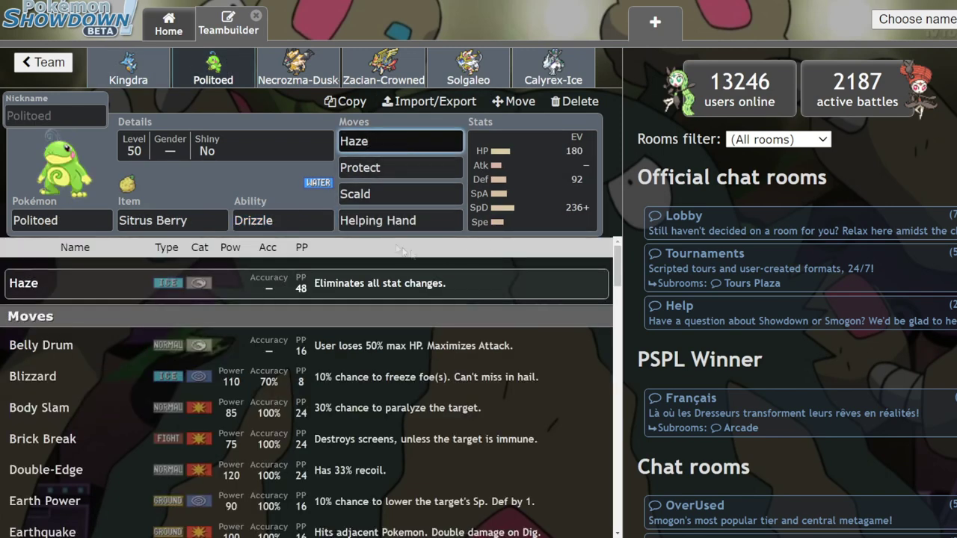
click(419, 194)
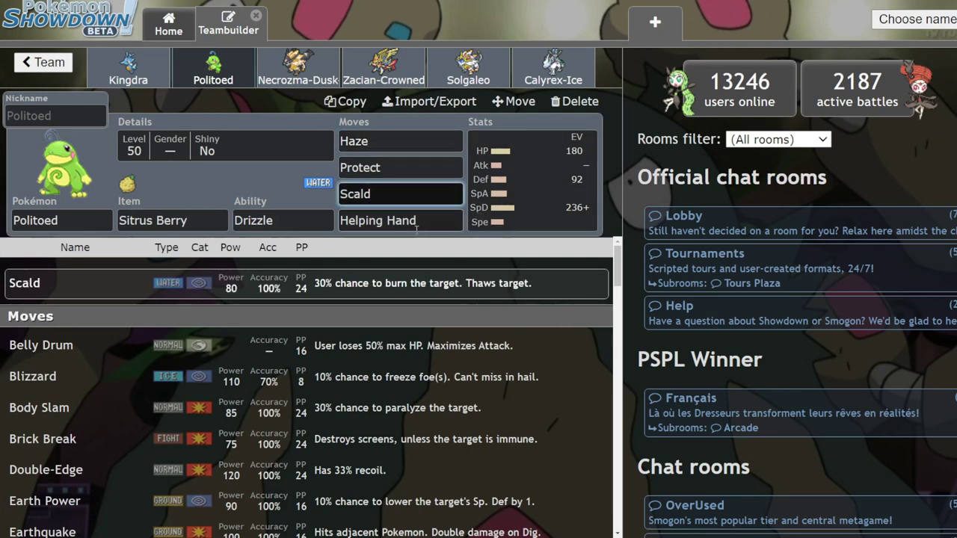
click(552, 187)
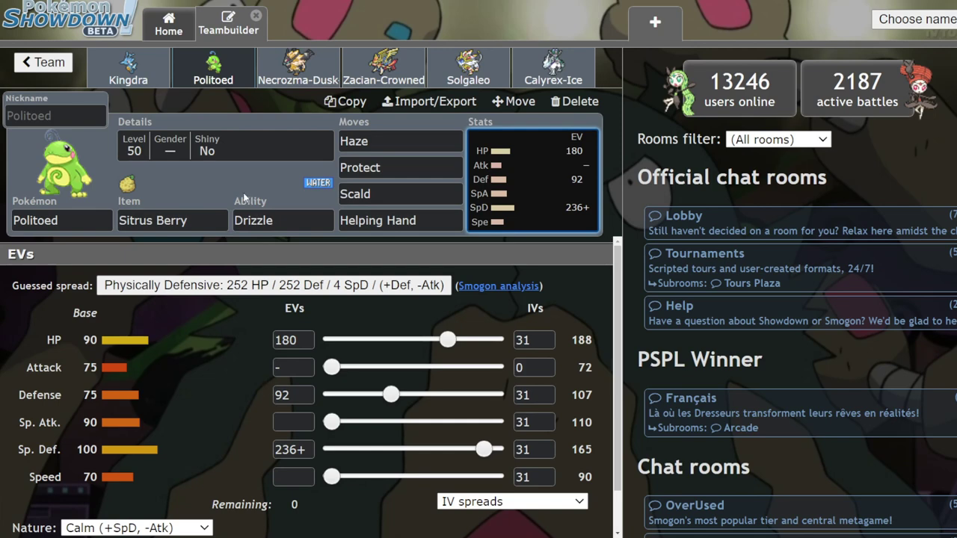
click(374, 218)
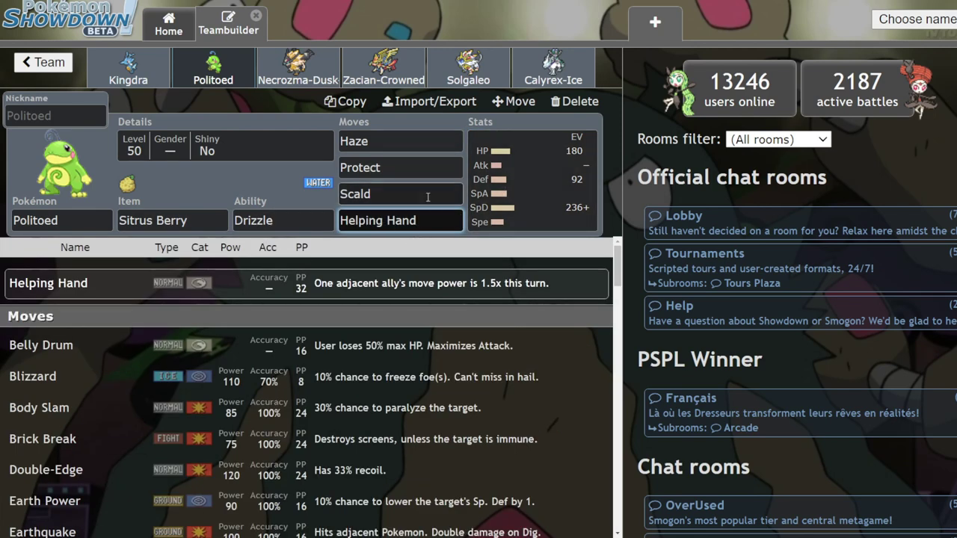
Step: Clear Politoed's fourth move and search for replacements with "icy" and "hyp"
drag(422, 220, 285, 219)
key(BackSpace)
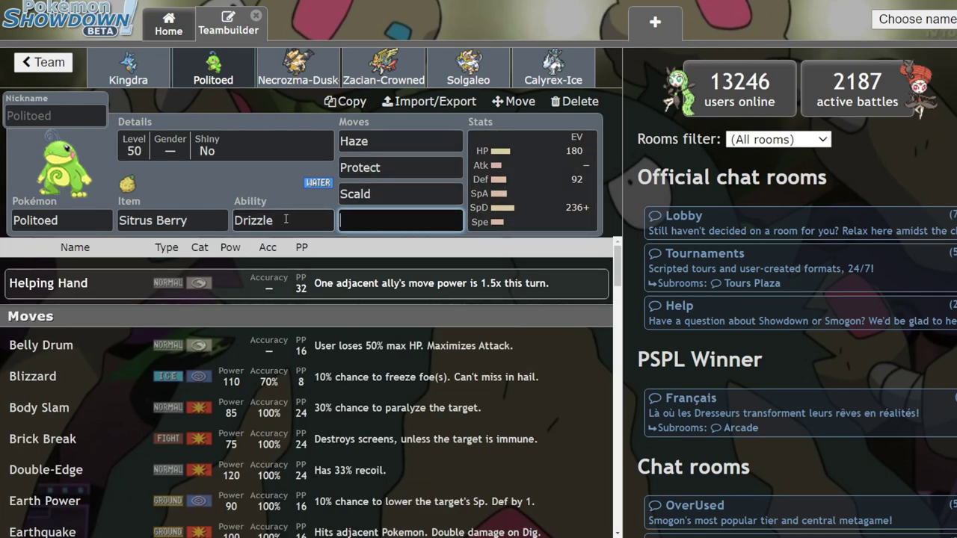
scroll(284, 395, down, 2)
text(icy)
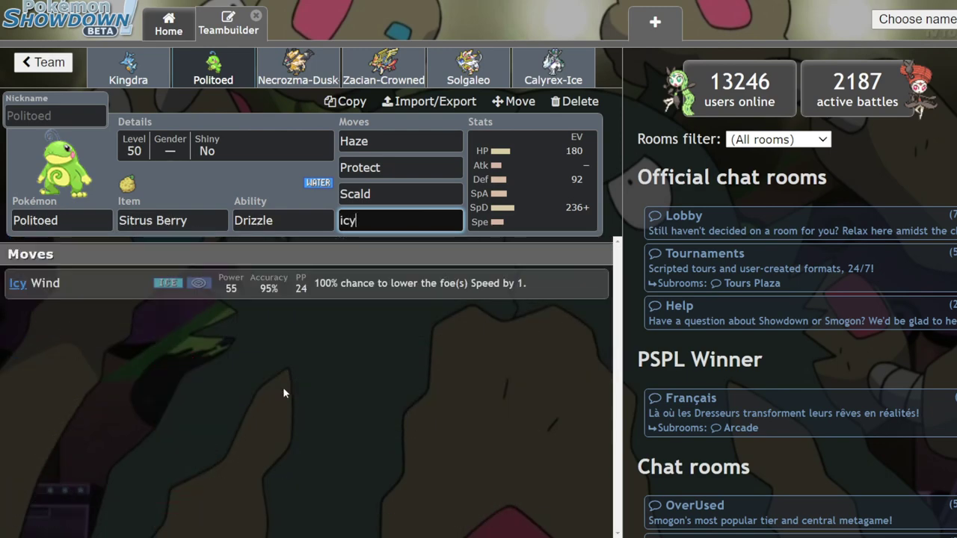
key(BackSpace)
key(BackSpace)
key(BackSpace)
text(hyp)
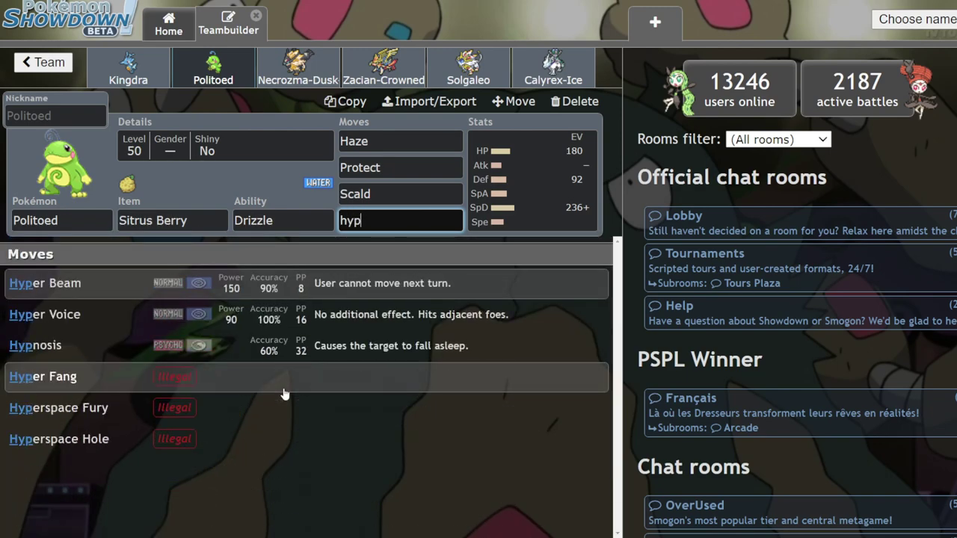
key(BackSpace)
key(BackSpace)
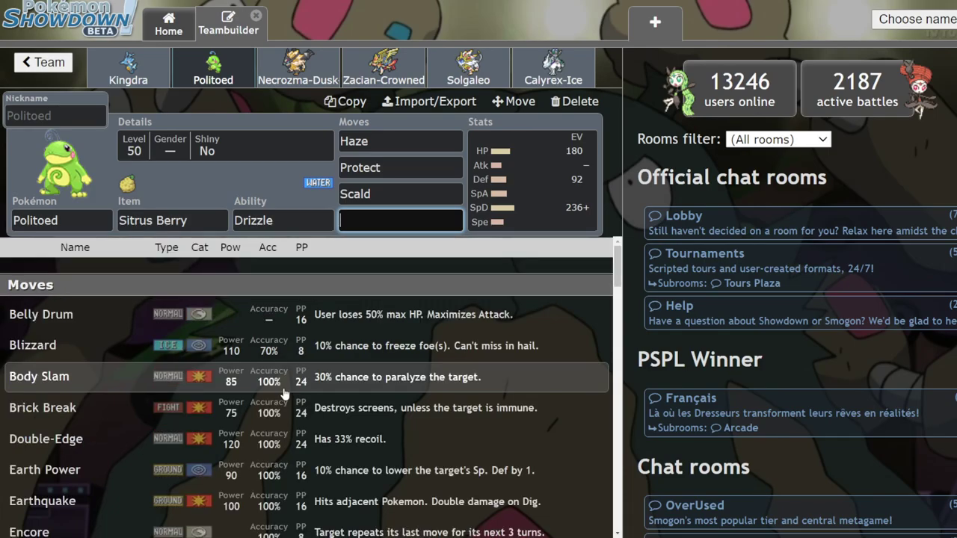
Step: Browse Politoed's available moves for the fourth slot, and restore Helping Hand there
scroll(284, 394, down, 5)
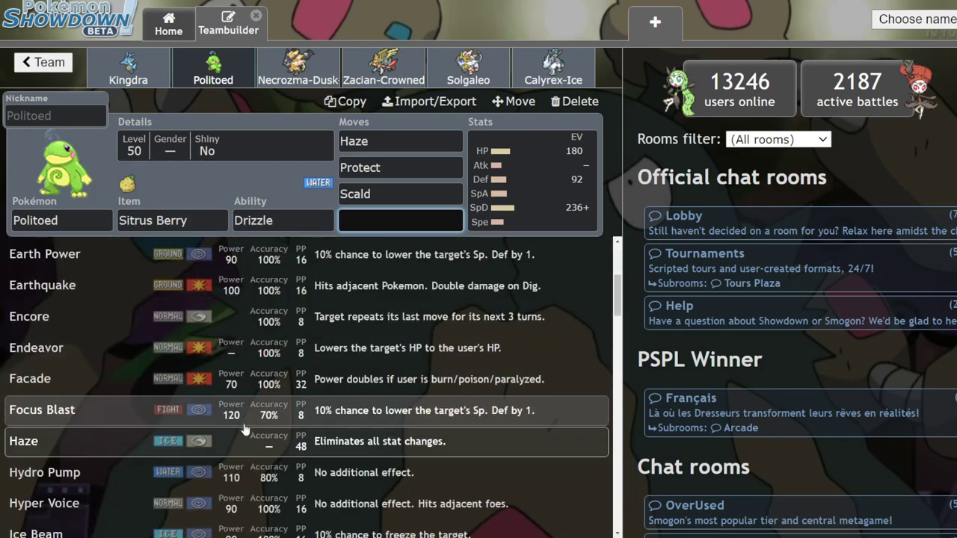
scroll(254, 417, down, 6)
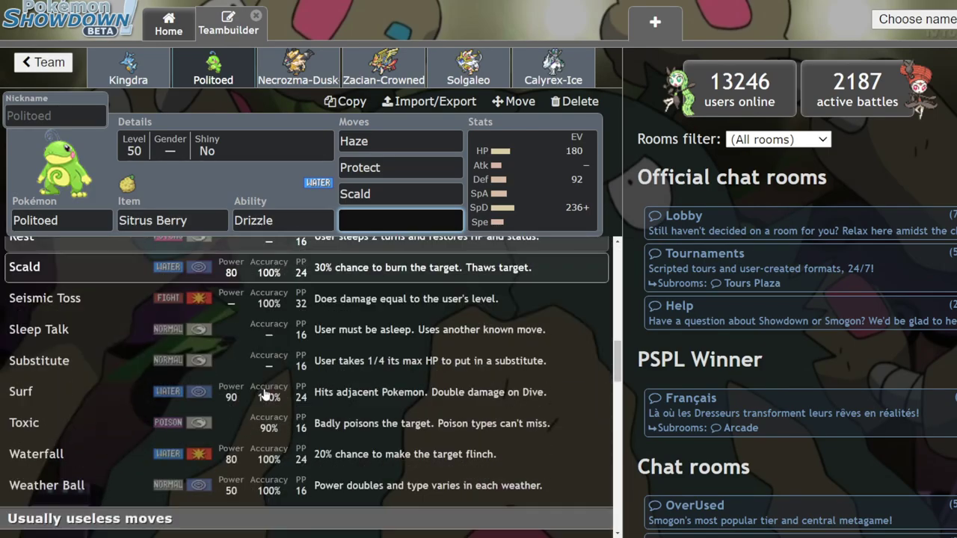
scroll(265, 395, down, 8)
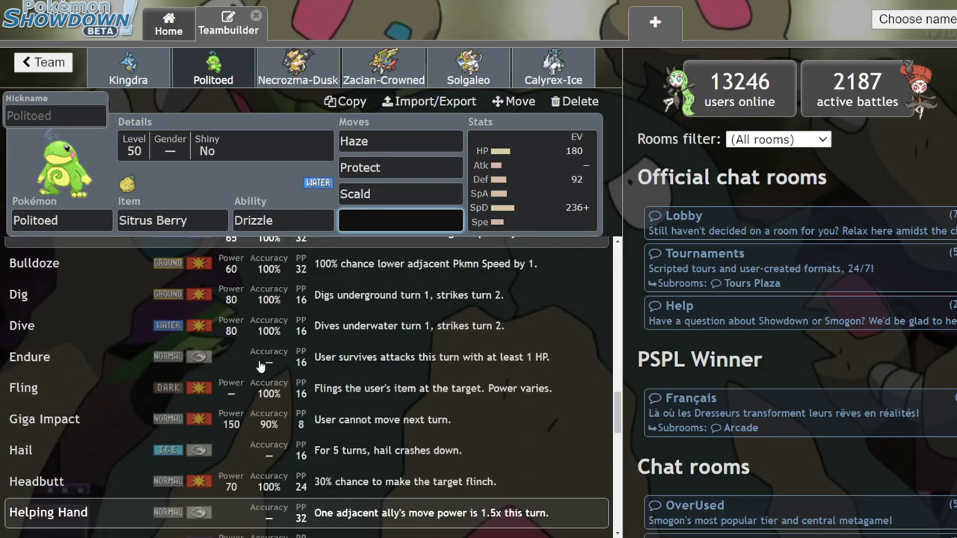
scroll(260, 365, up, 10)
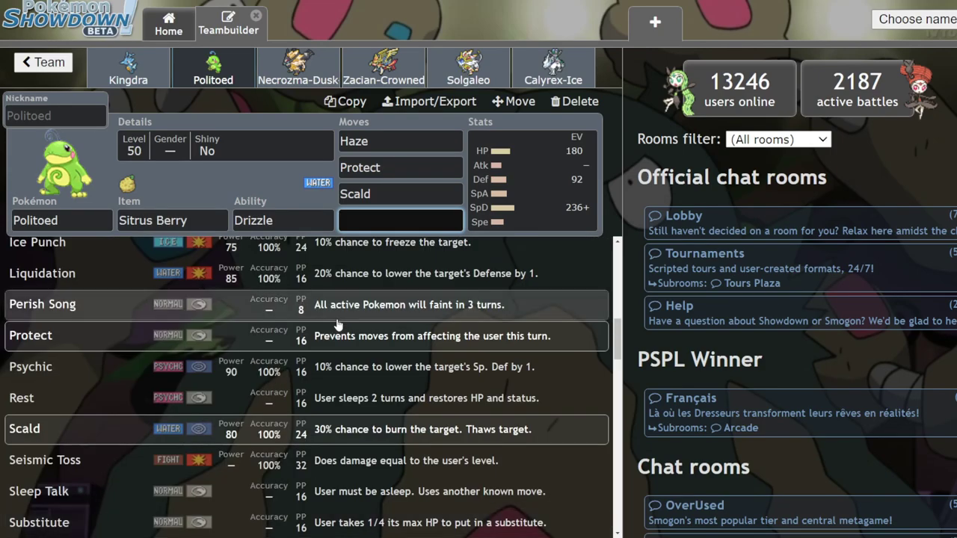
text(helpo)
click(337, 323)
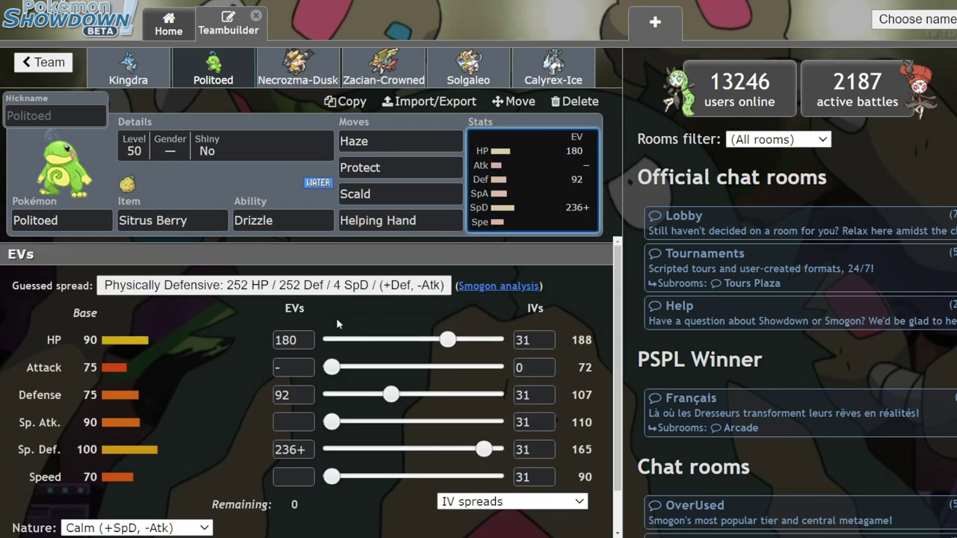
Step: Look over Kingdra's set again alongside Politoed's
click(149, 64)
click(175, 68)
click(166, 69)
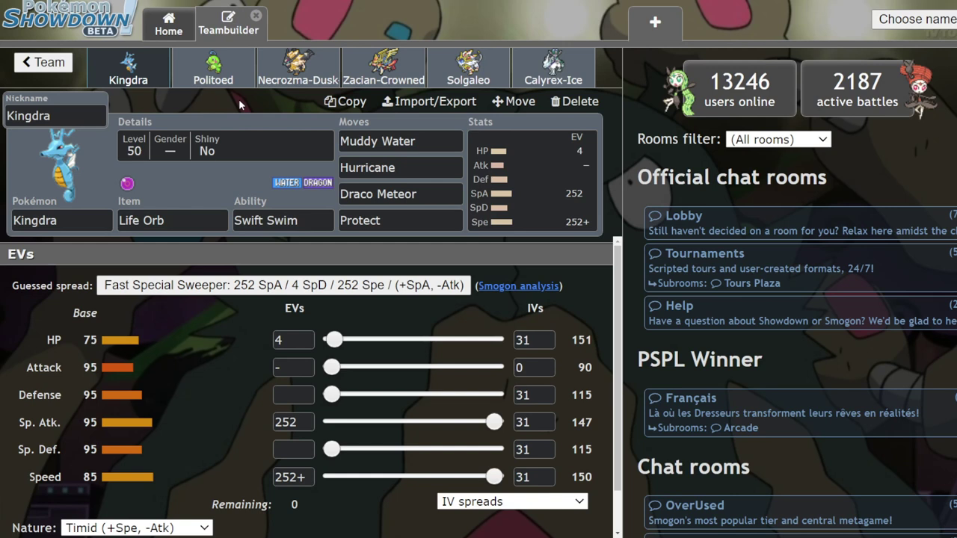
click(213, 69)
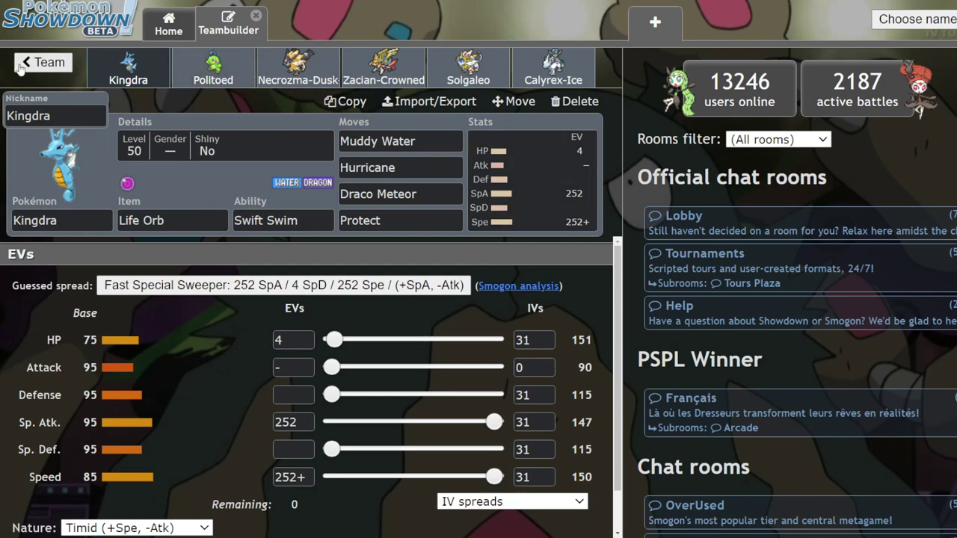
Step: Leave the current team and open Kyogre's stats in the team Untitled 322
click(43, 62)
click(34, 66)
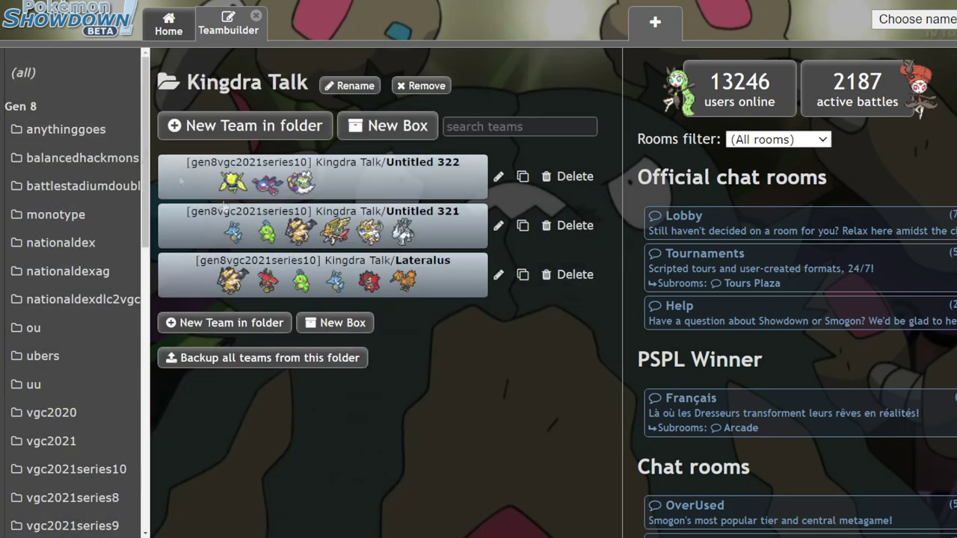
click(351, 169)
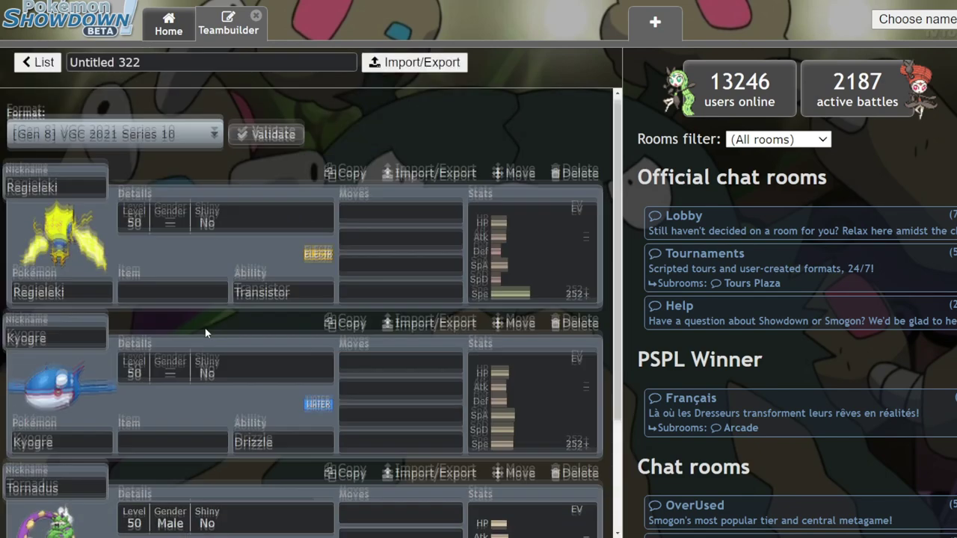
scroll(217, 325, down, 2)
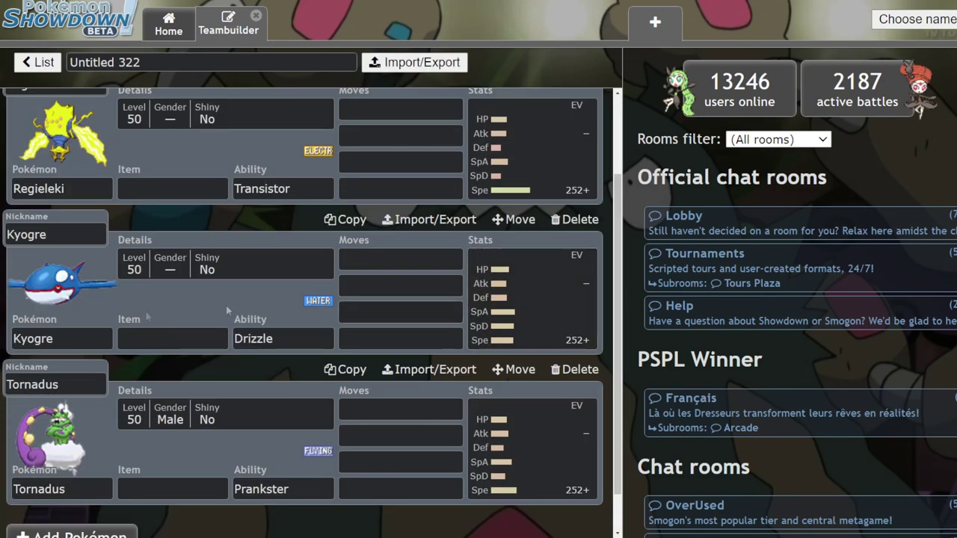
click(516, 327)
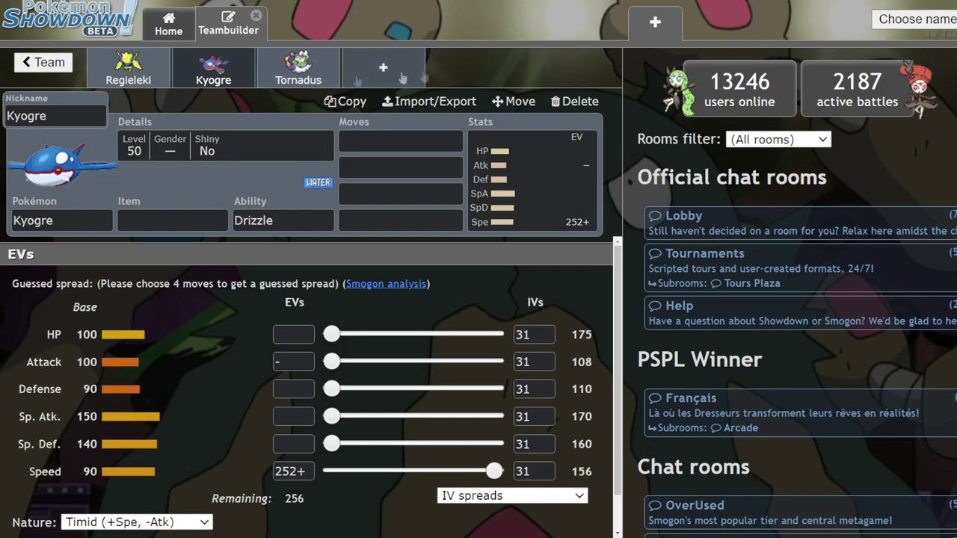
Step: Fill the team's three empty slots with Tsareena, Incineroar and Amoonguss
click(405, 66)
text(ts)
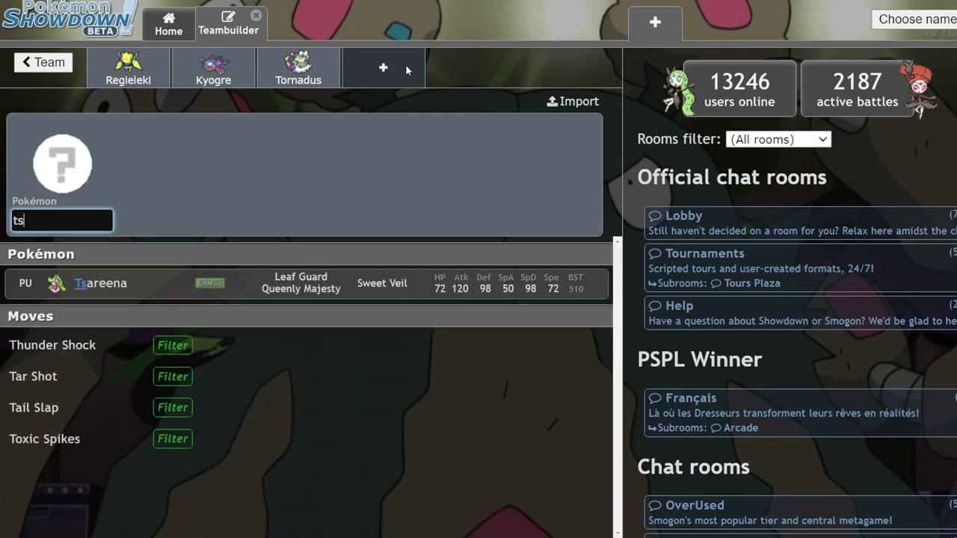
key(Return)
click(471, 72)
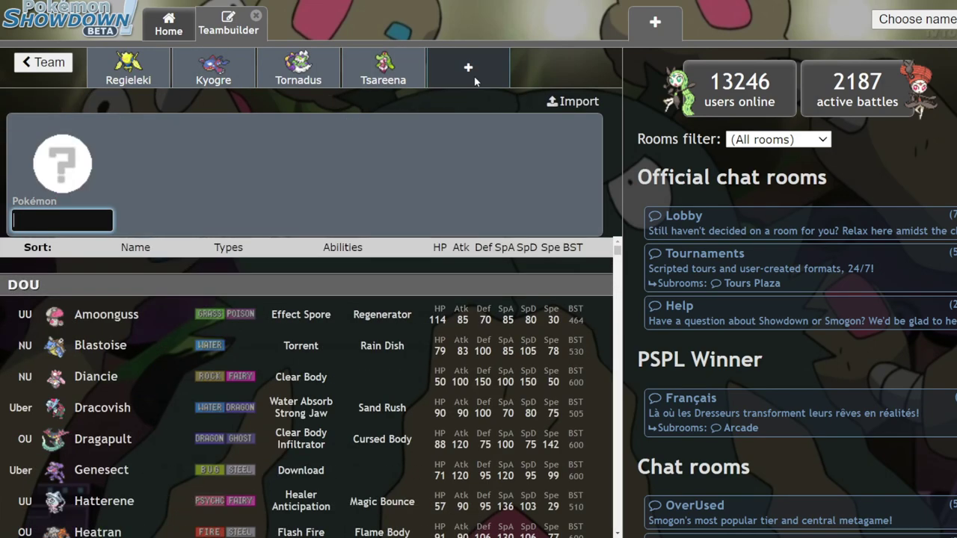
text(inc)
key(Return)
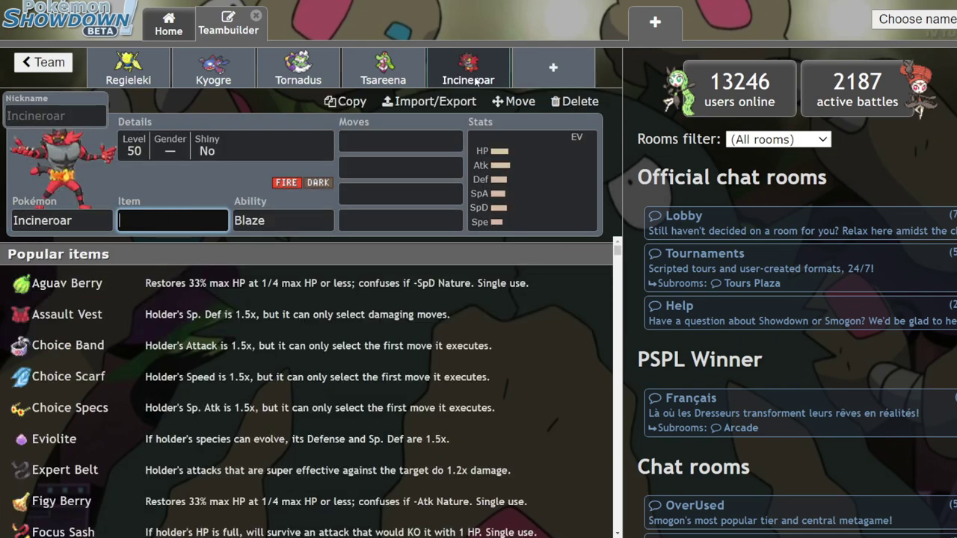
click(571, 80)
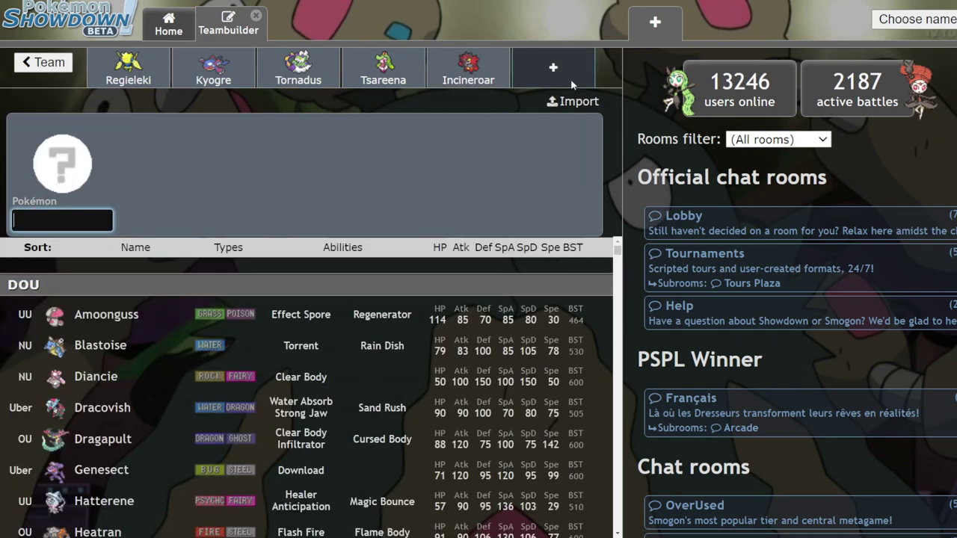
text(amoo)
key(Return)
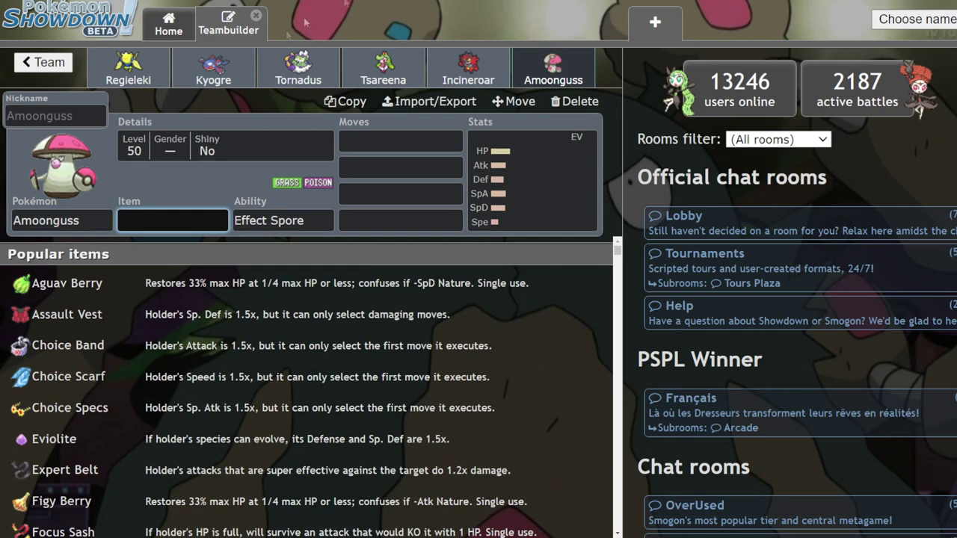
Step: Check the Kyogre and Tornadus entries, and return to the team list of the Kingdra Talk folder
click(213, 68)
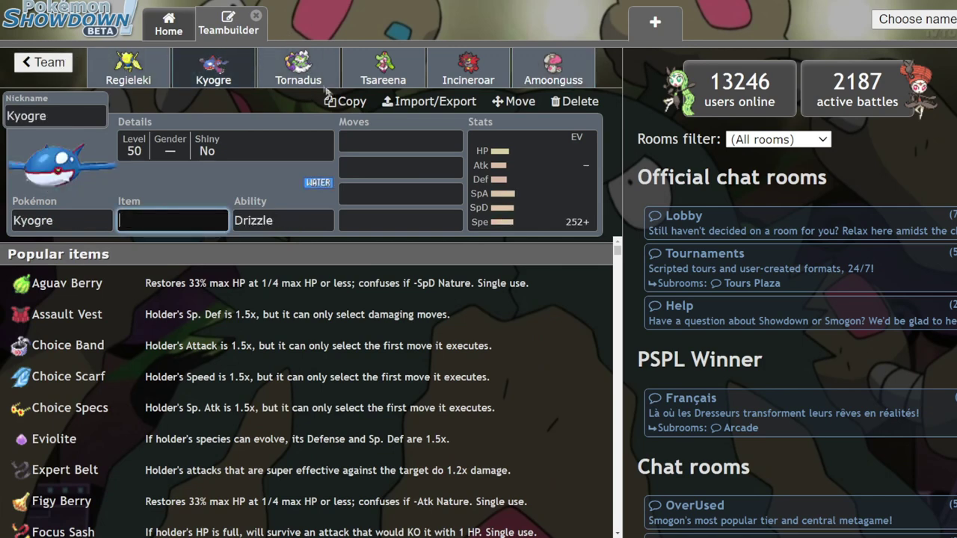
click(298, 68)
click(213, 67)
click(42, 62)
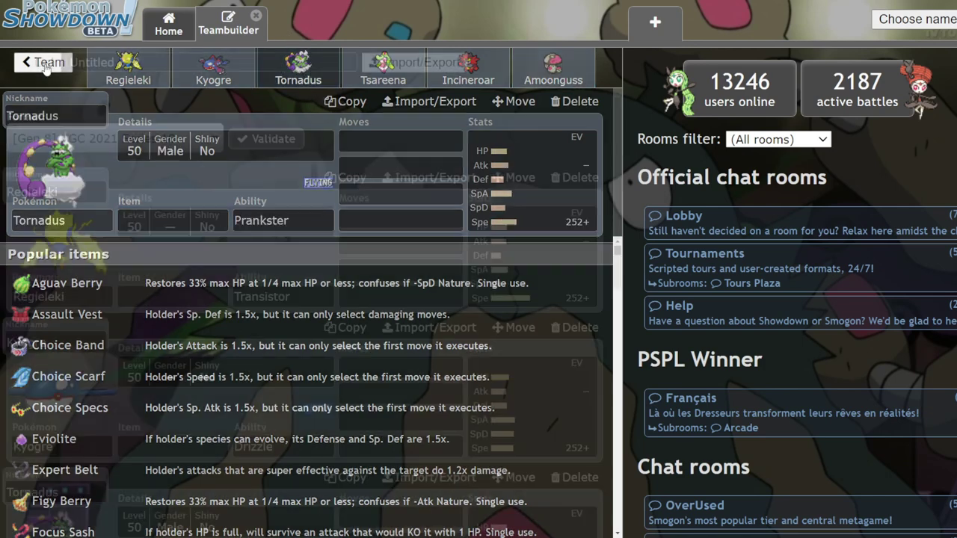
click(42, 63)
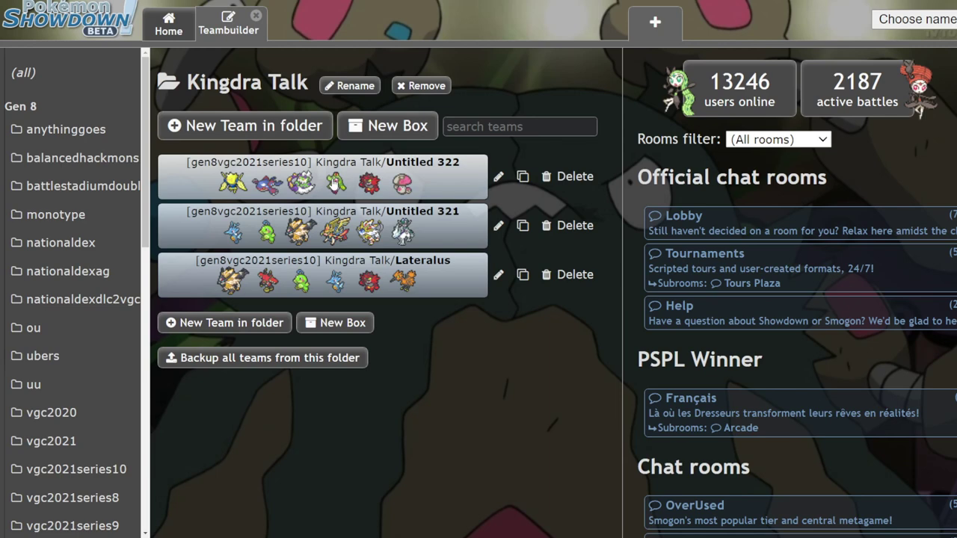
Step: Open the team Untitled 321 and look through the stats of Kingdra, Necrozma-Dusk-Mane, Zacian-Crowned and Calyrex-Ice
click(253, 237)
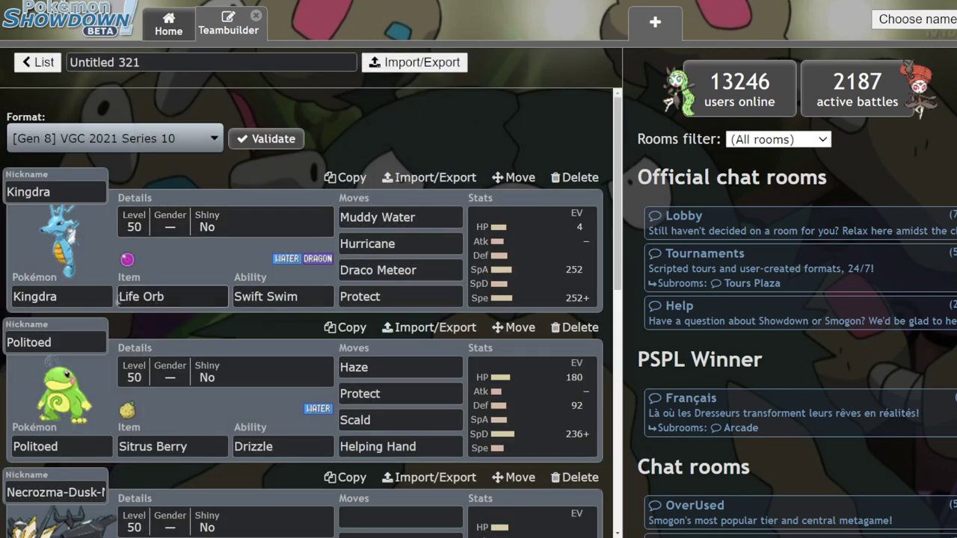
click(534, 250)
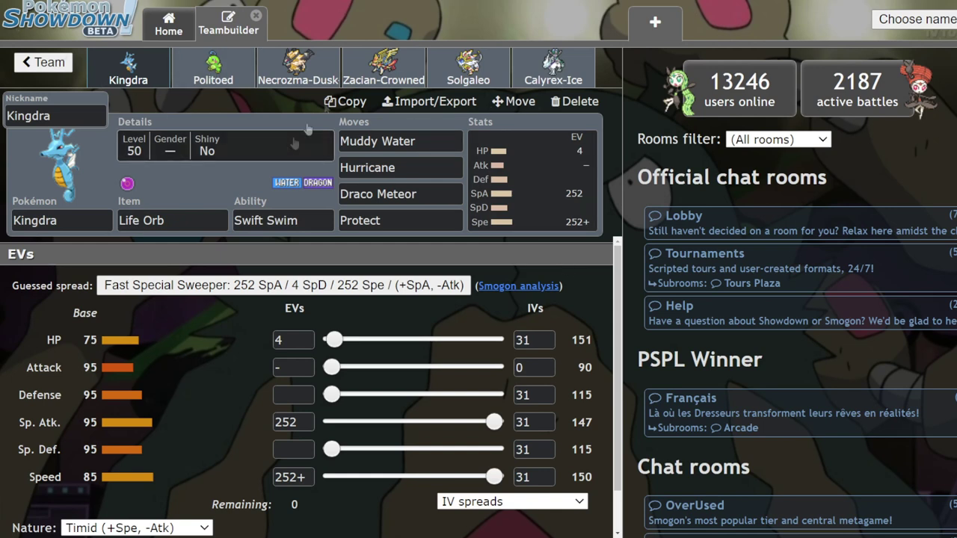
click(308, 75)
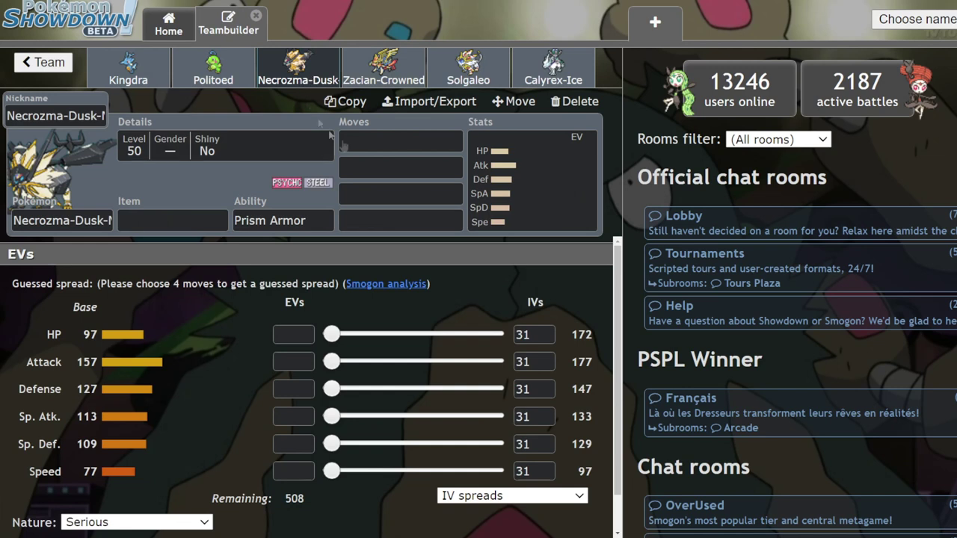
click(395, 79)
click(557, 81)
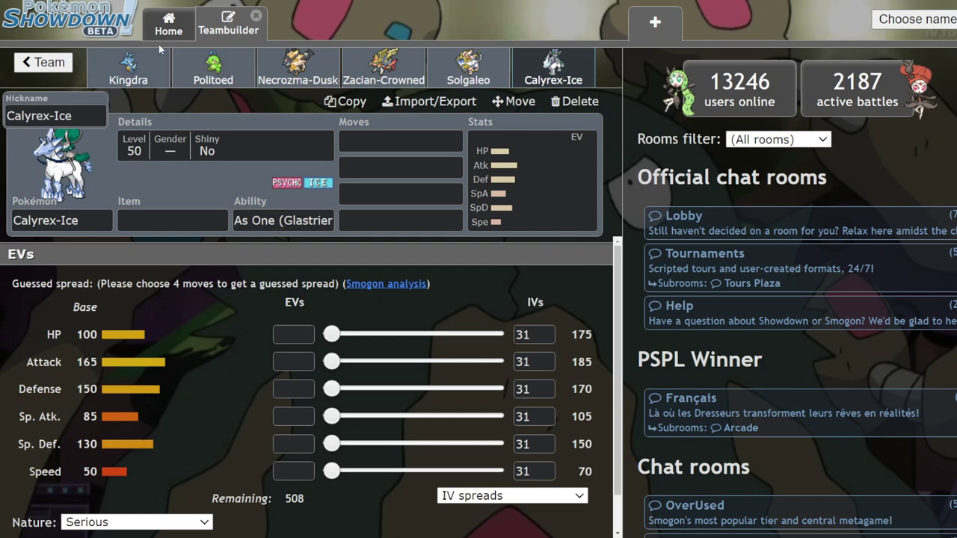
Step: Compare the Kingdra and Politoed sets with the Necrozma-Dusk-Mane and Zacian-Crowned entries
click(134, 71)
click(198, 75)
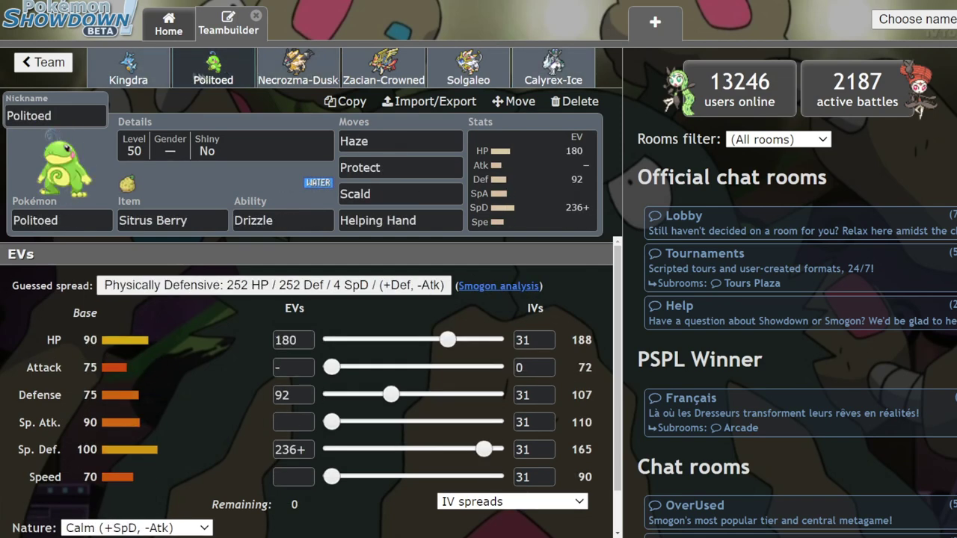
click(129, 71)
click(298, 77)
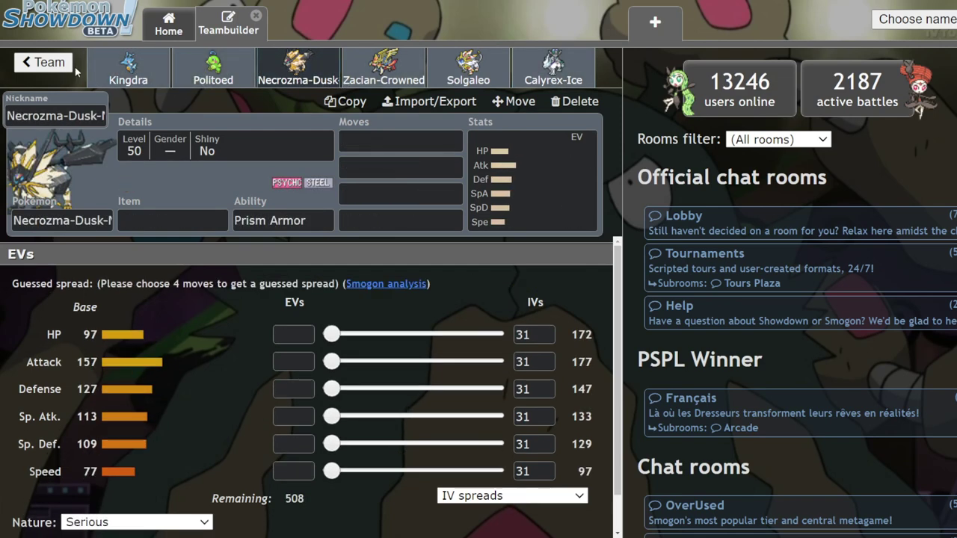
click(384, 71)
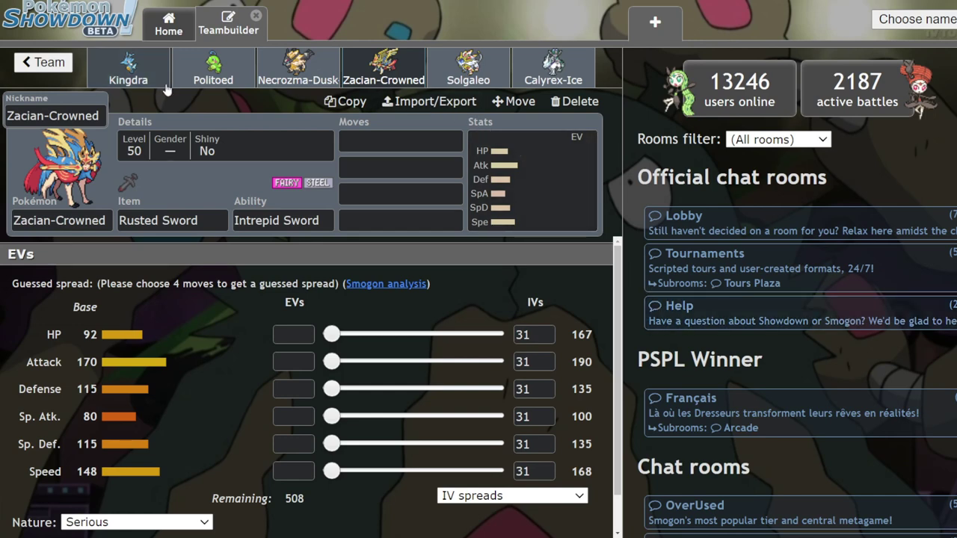
Step: Review Kingdra and Politoed once more, alongside the Zacian-Crowned and Calyrex-Ice partner options
click(131, 68)
click(203, 63)
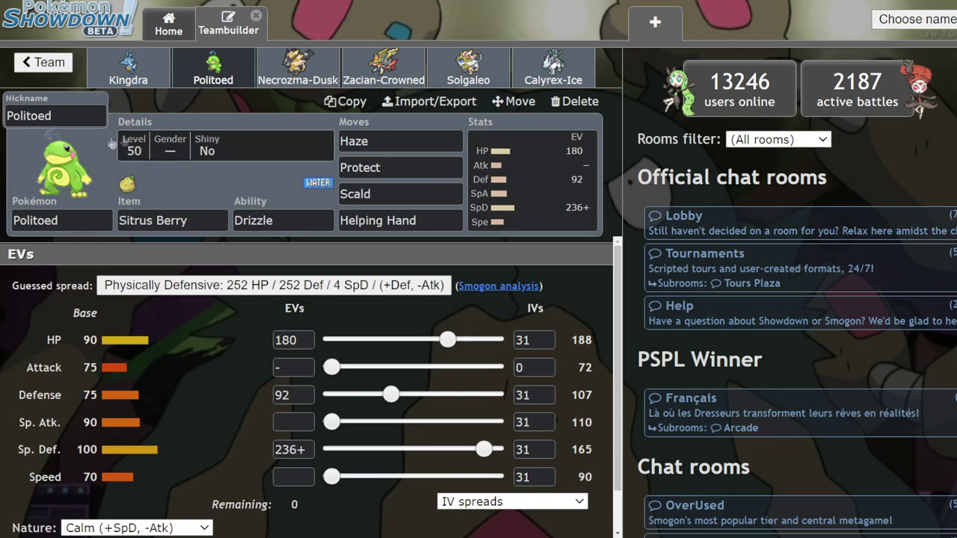
click(158, 80)
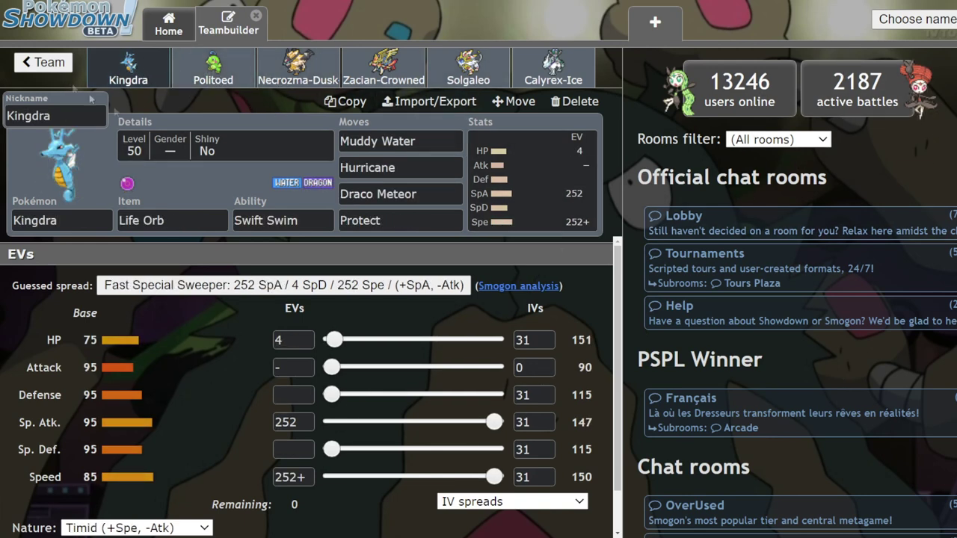
click(214, 68)
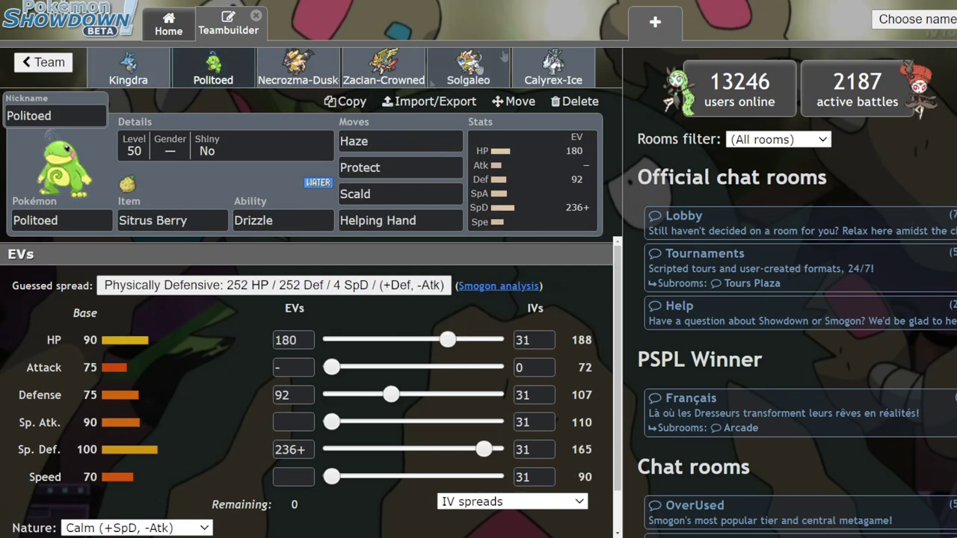
click(384, 67)
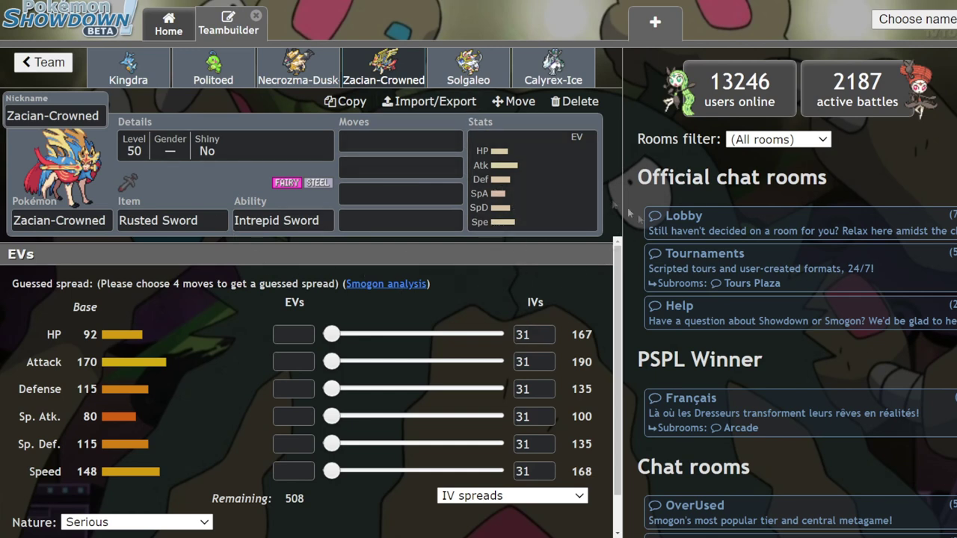
click(546, 85)
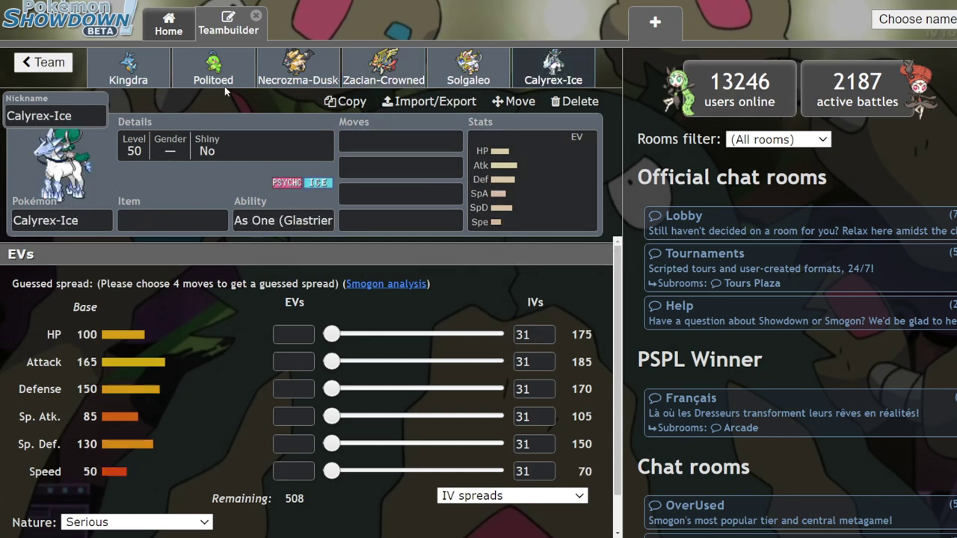
click(384, 68)
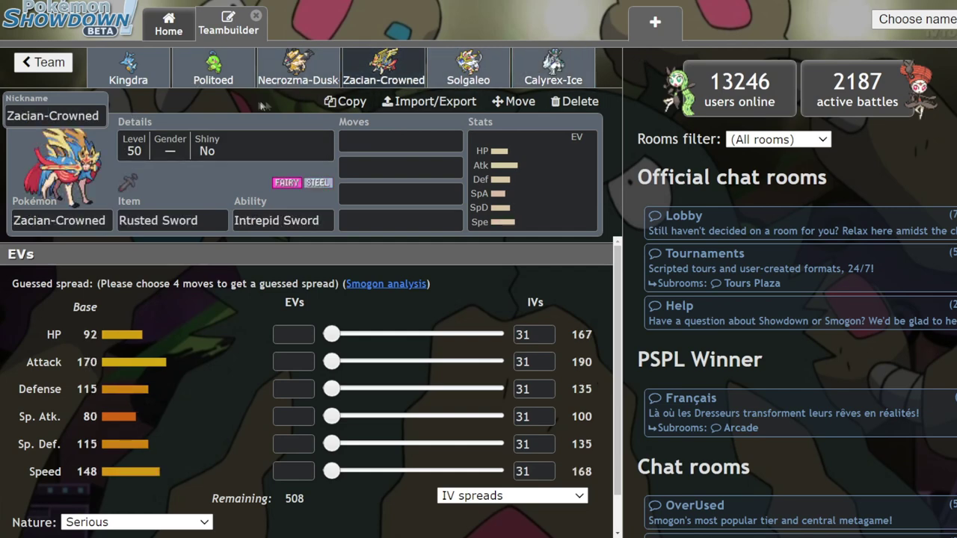
Step: Check Solgaleo against Zacian-Crowned and Necrozma-Dusk-Mane, and return to the Kingdra Talk team list
click(453, 84)
click(408, 75)
click(436, 81)
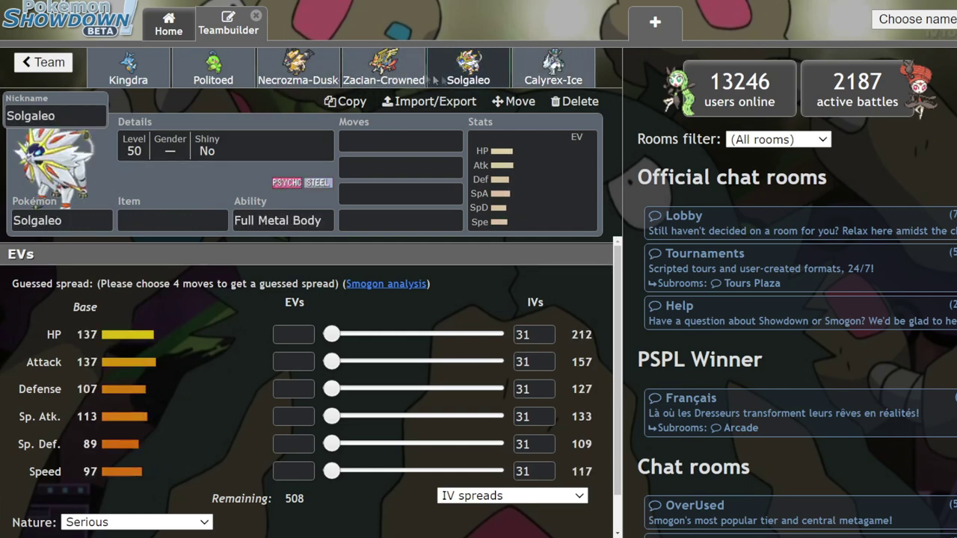
click(389, 75)
click(299, 80)
click(43, 62)
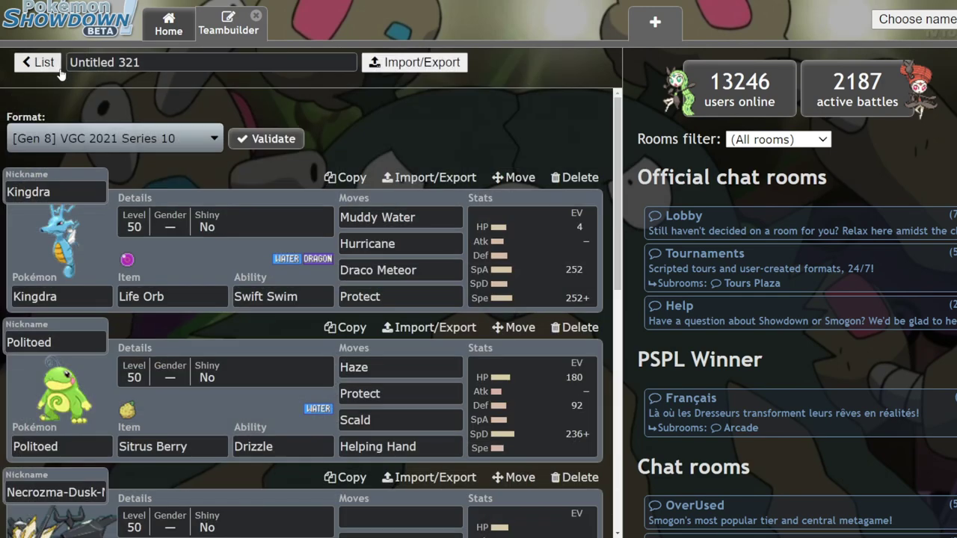
click(52, 56)
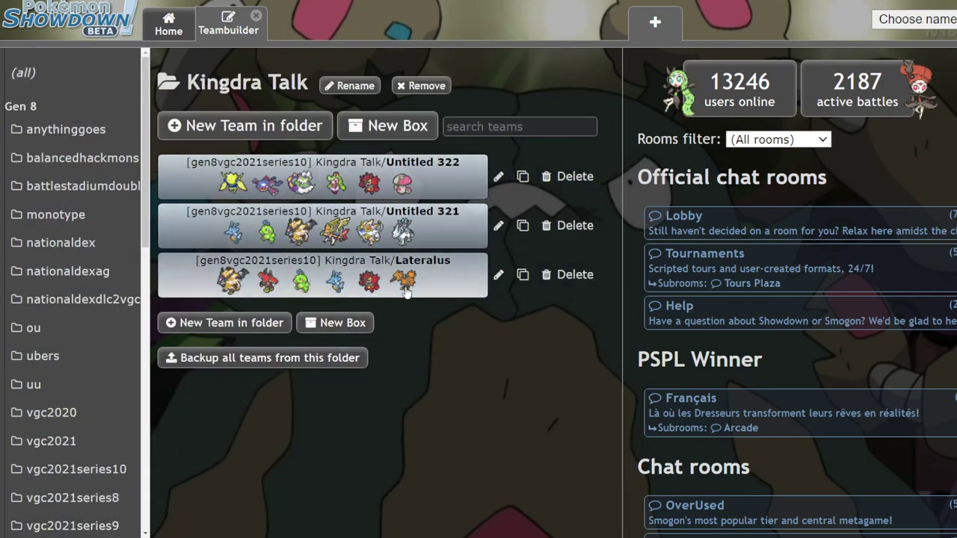
Step: Open the team Lateralus and examine the stats of Necrozma-Dusk-Mane, Tapu Bulu and Incineroar
click(322, 278)
scroll(269, 309, down, 1)
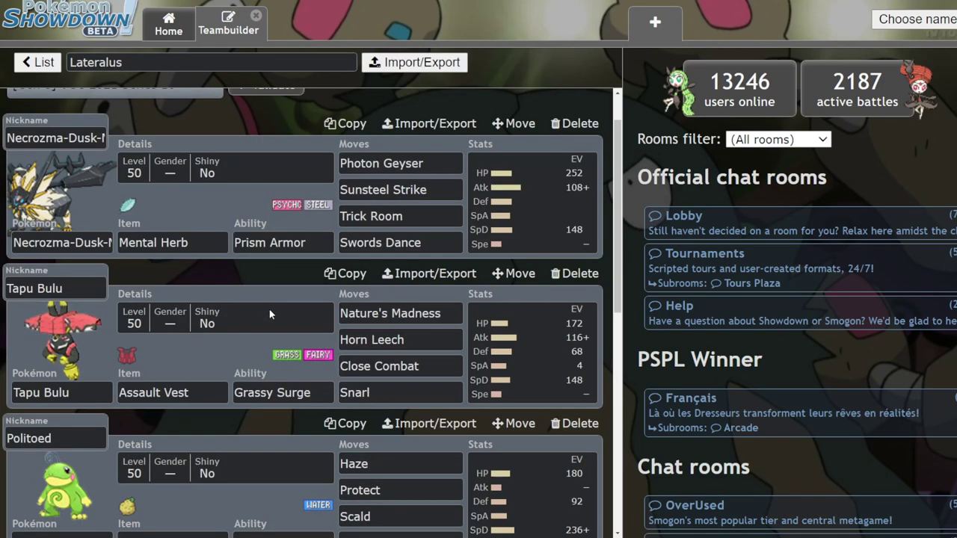
click(566, 173)
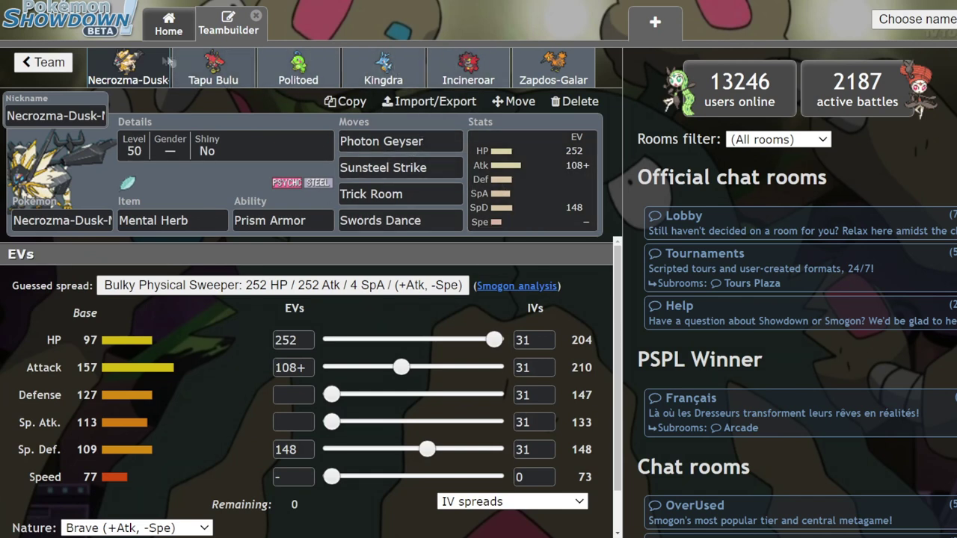
click(197, 68)
click(135, 68)
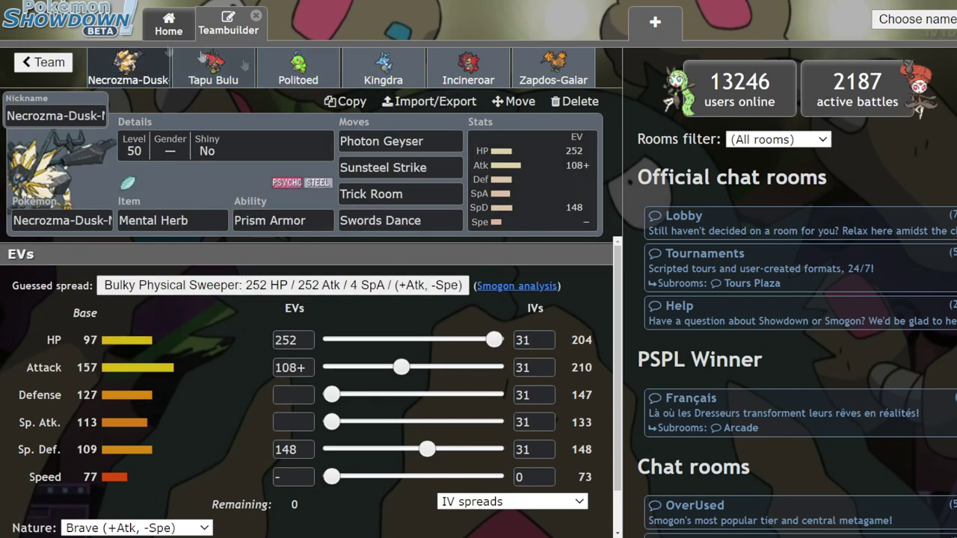
click(213, 69)
click(460, 75)
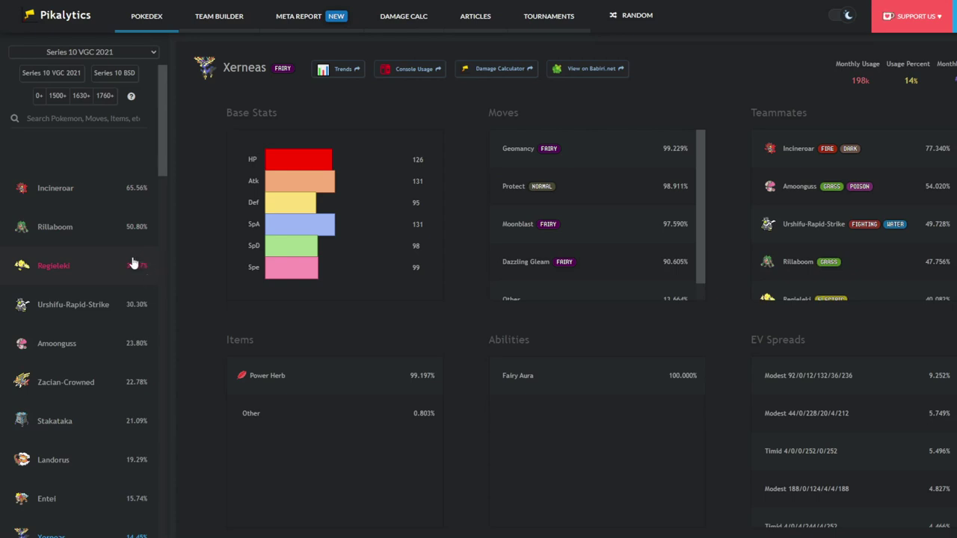
Step: In the Pikalytics Series 10 VGC 2021 Pokedex, view Landorus's usage page and look over the usage ranking
scroll(128, 262, down, 1)
click(67, 412)
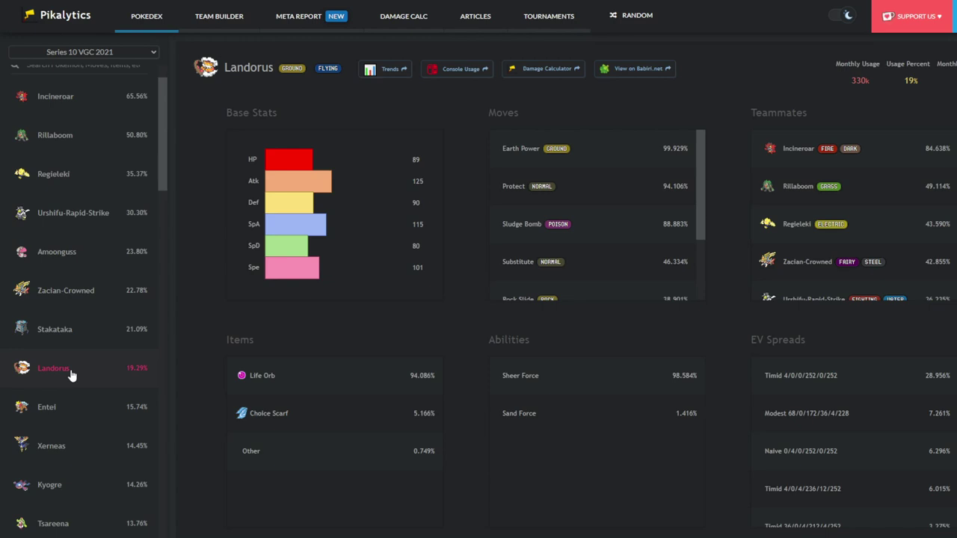
scroll(72, 376, down, 2)
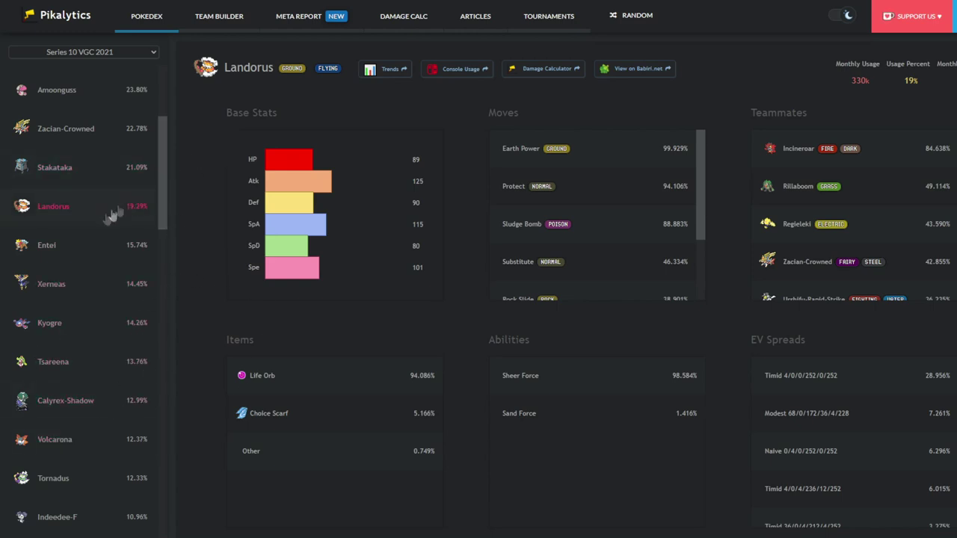
scroll(96, 226, up, 1)
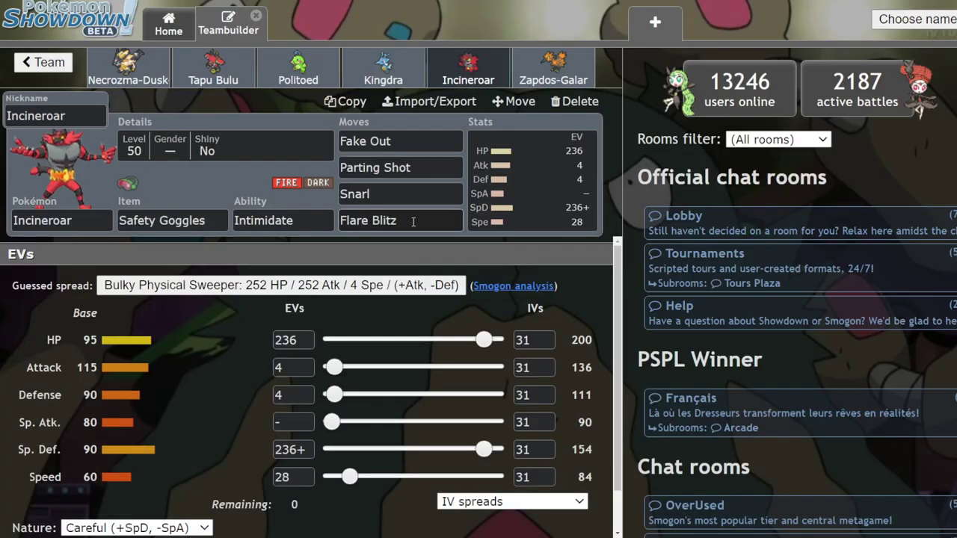
Step: Back in the Lateralus team on Pokémon Showdown, check Politoed and Necrozma-Dusk-Mane, and return to the team list
click(326, 79)
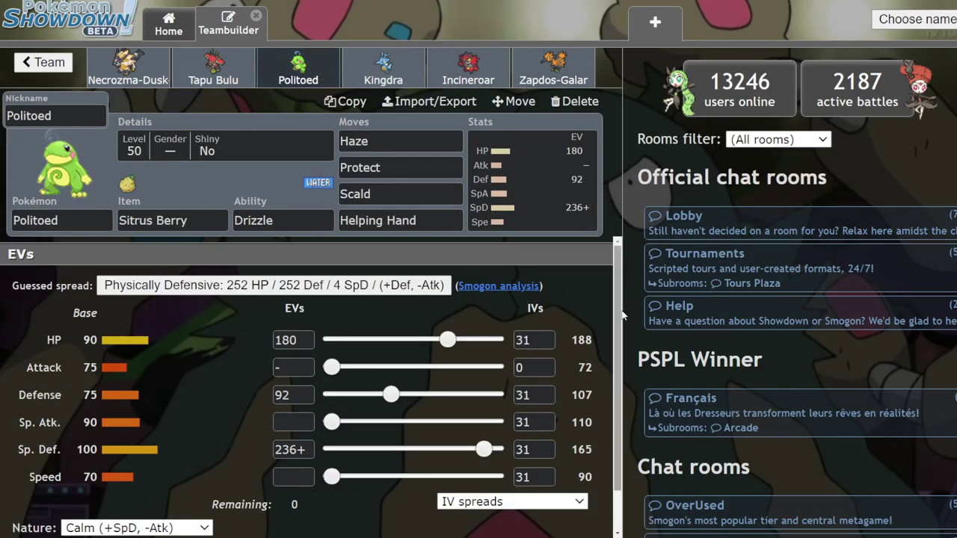
click(141, 73)
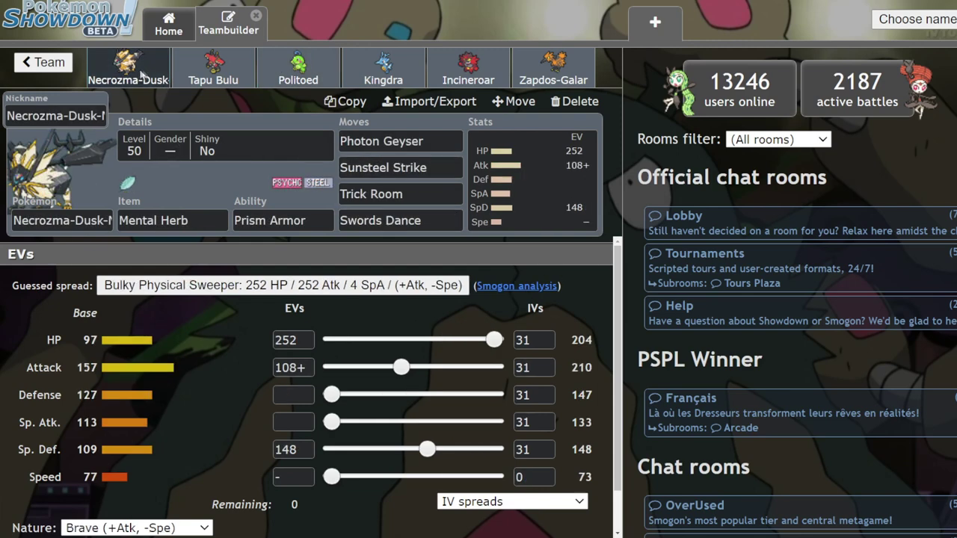
click(41, 62)
click(35, 64)
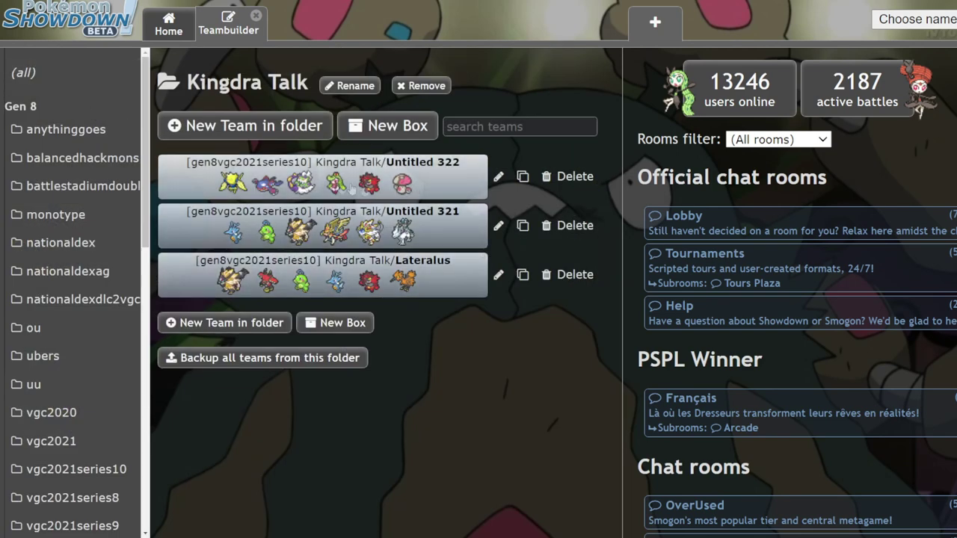
Step: Open the team Untitled 321 again and view the Necrozma-Dusk-Mane, Kingdra and Politoed entries
click(416, 226)
scroll(449, 336, down, 3)
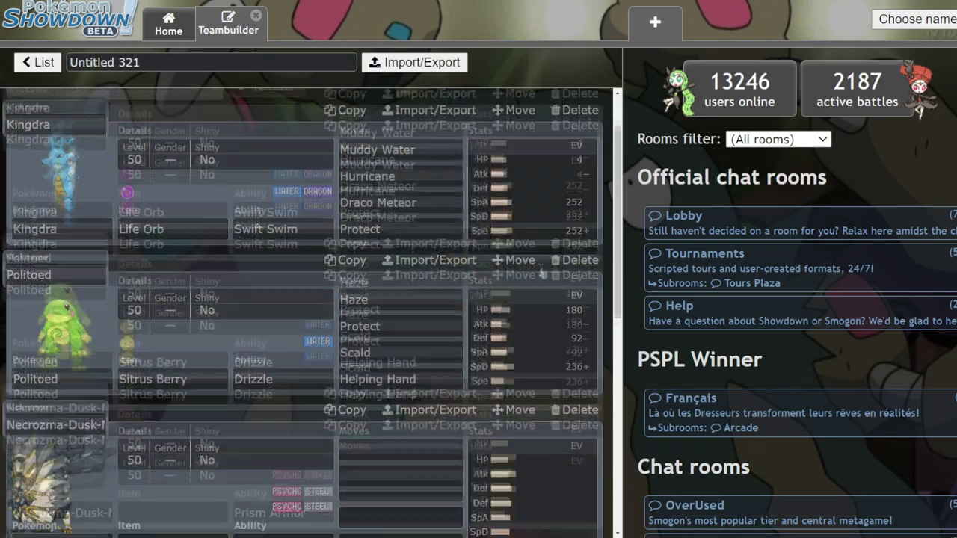
click(542, 334)
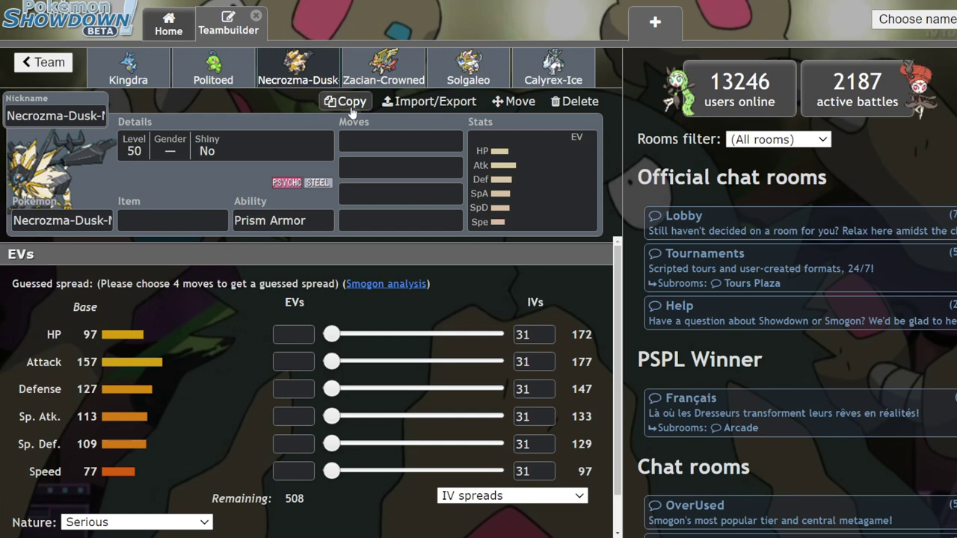
click(138, 71)
click(204, 81)
Step: Go back to the Kingdra Talk team list and reopen Kingdra's stats in Untitled 321
click(43, 62)
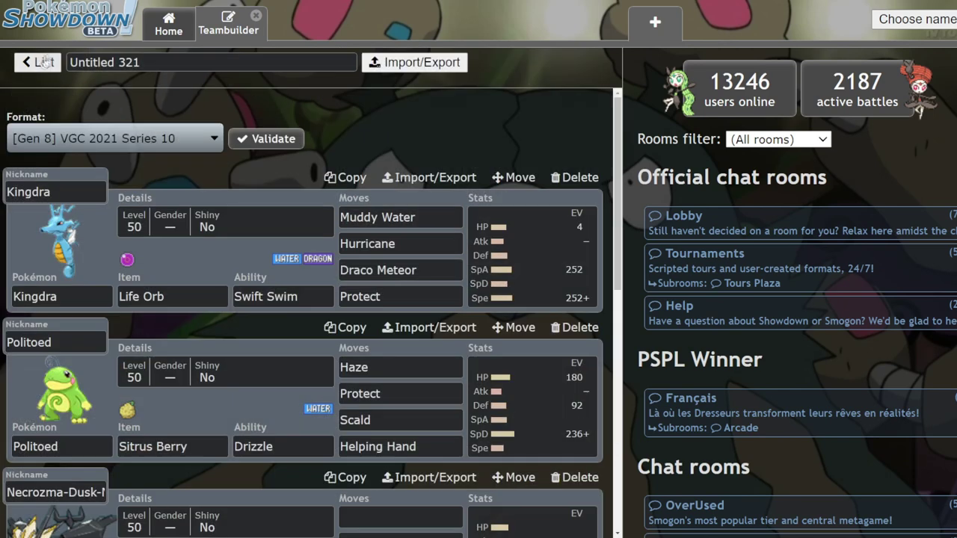
click(37, 63)
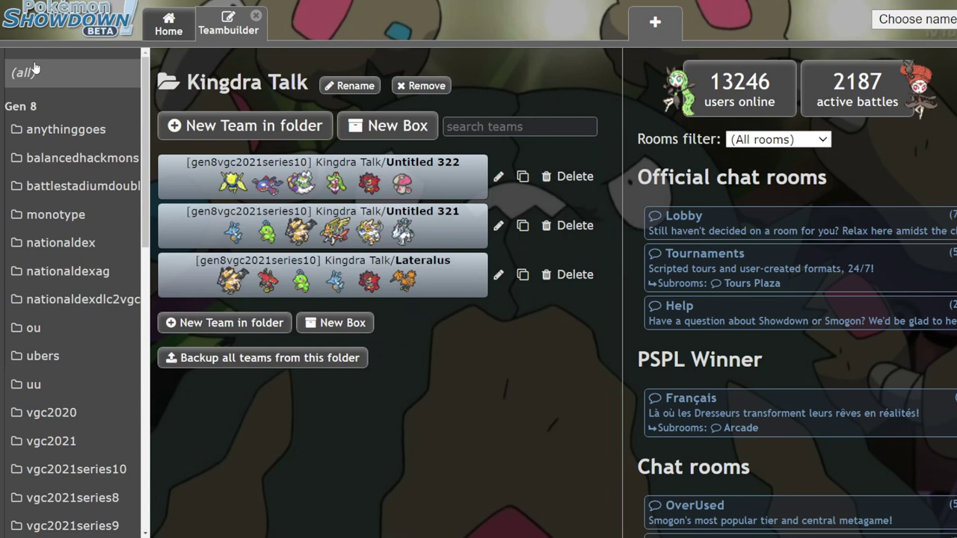
click(404, 225)
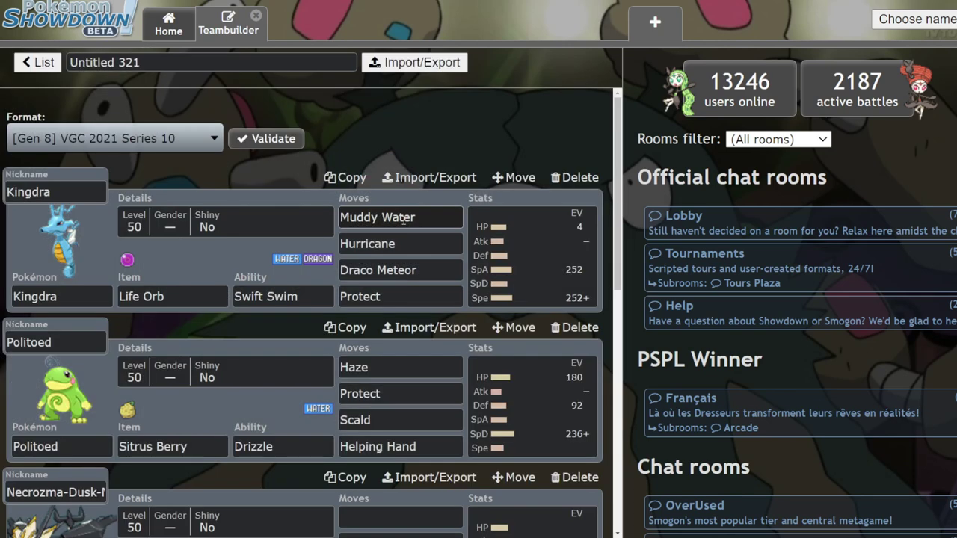
click(500, 251)
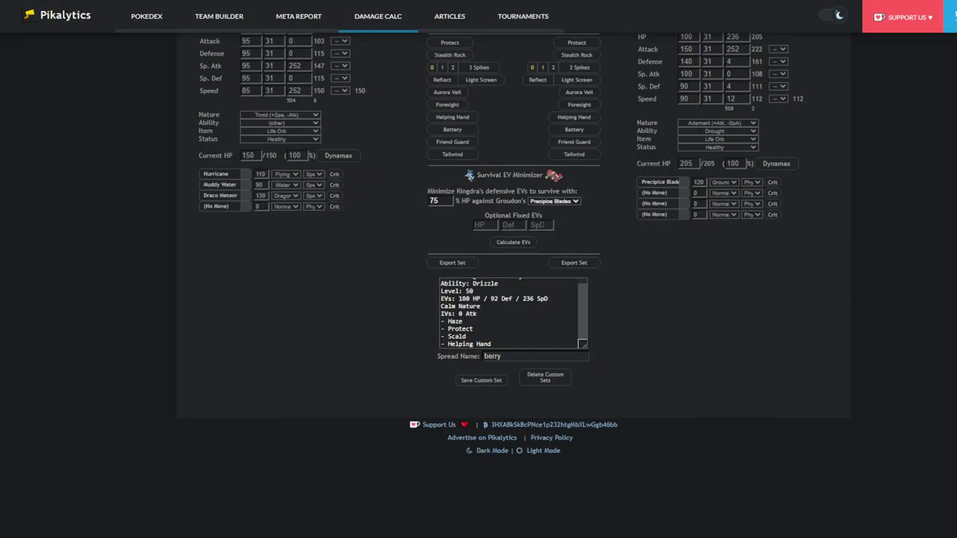
Step: In the Pikalytics damage calculator, review Kingdra's damage against Groudon and search the opposing Pokémon sets for "regi"
scroll(345, 340, up, 5)
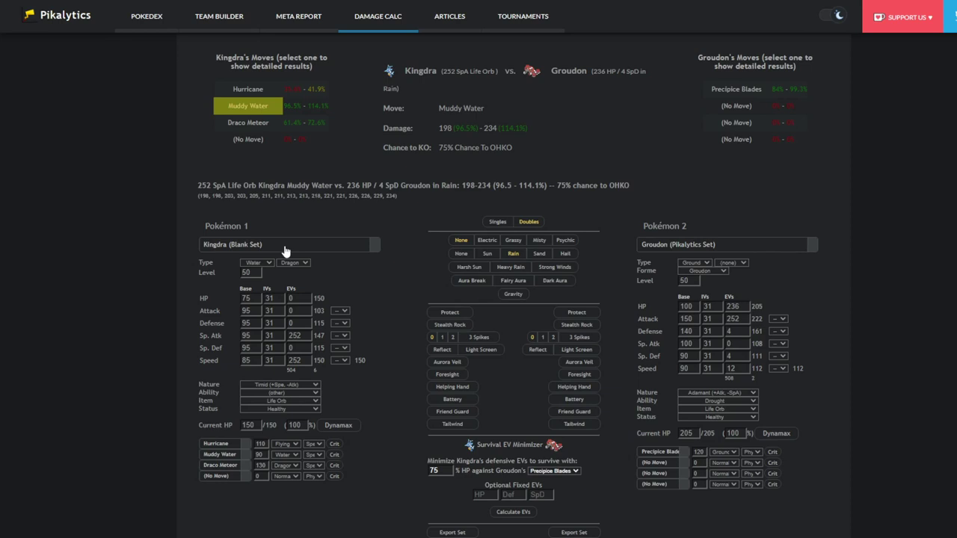
click(743, 255)
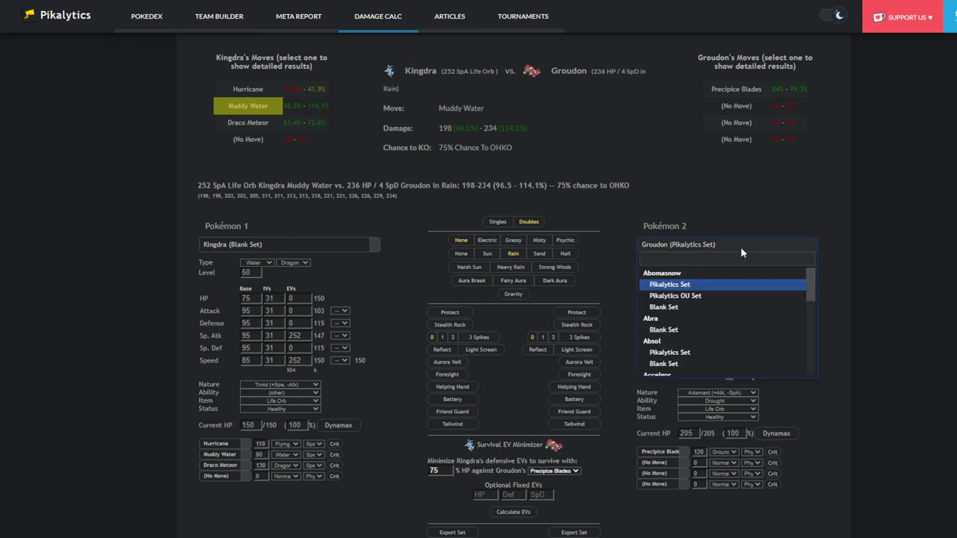
text(regi)
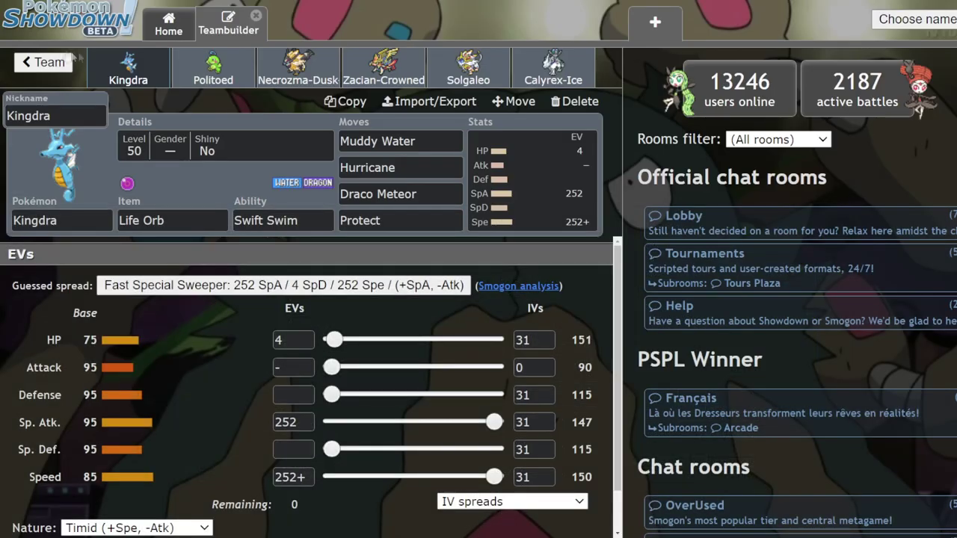
Step: Return to the Kingdra Talk team list and view Regieleki's stats in the team Untitled 322
click(43, 60)
click(42, 60)
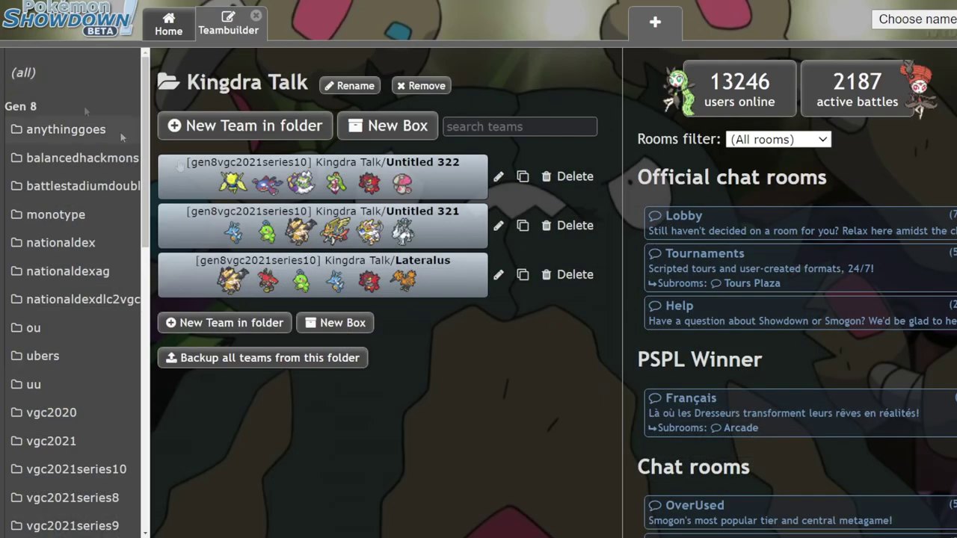
click(333, 196)
click(543, 278)
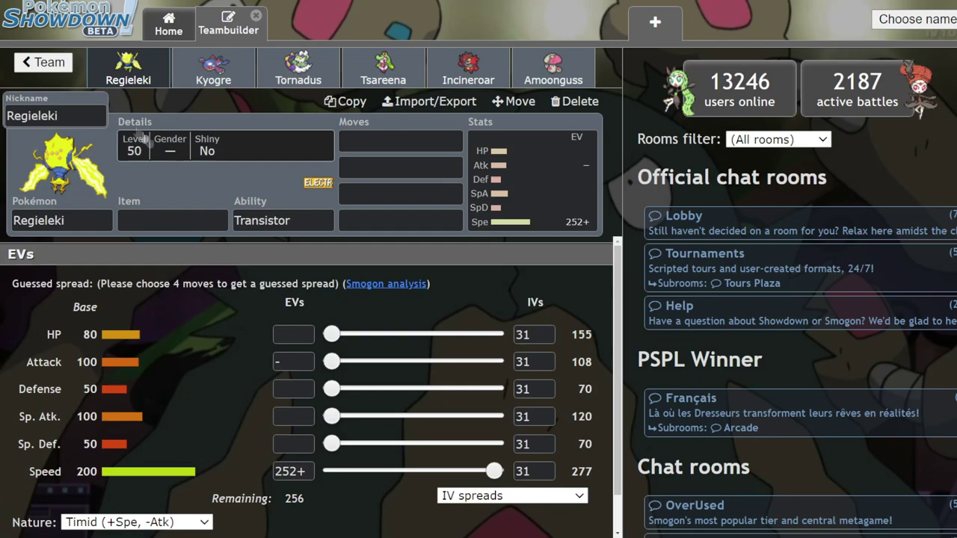
Step: Leave Untitled 322, open the team Untitled 321 and bring up Kingdra's EV spread
click(47, 62)
click(39, 62)
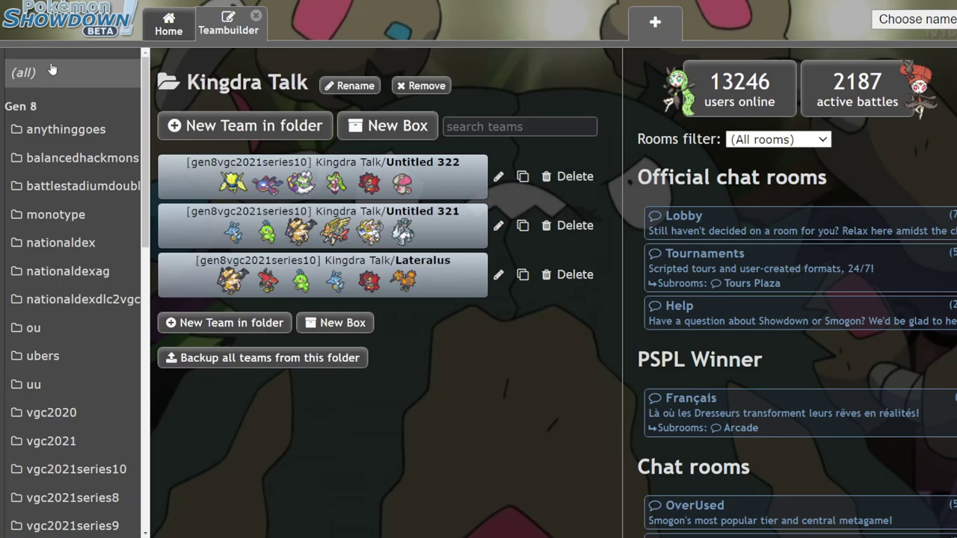
click(333, 223)
scroll(557, 190, down, 4)
scroll(557, 190, up, 4)
click(546, 247)
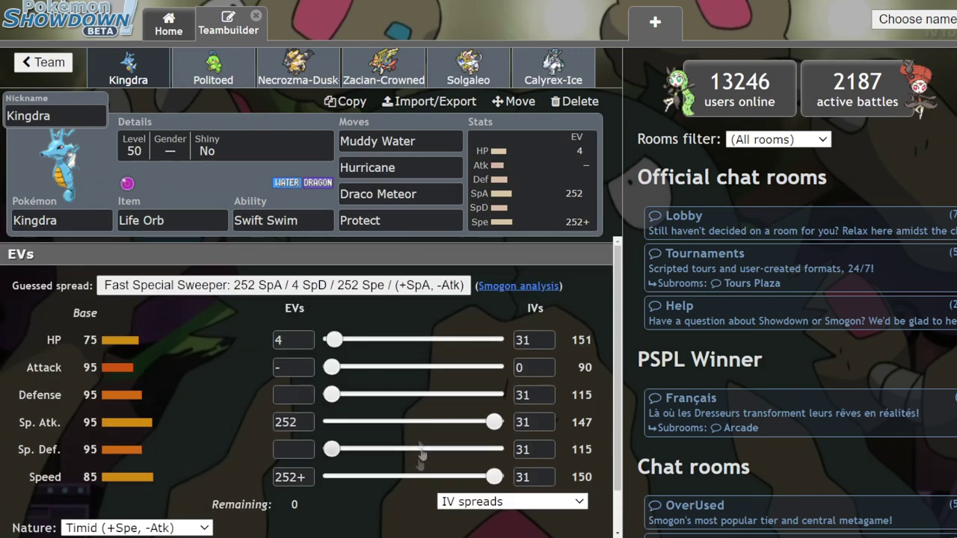
Step: Try the Modest nature on Kingdra to compare its stats, and restore the Timid nature
click(120, 528)
key(m)
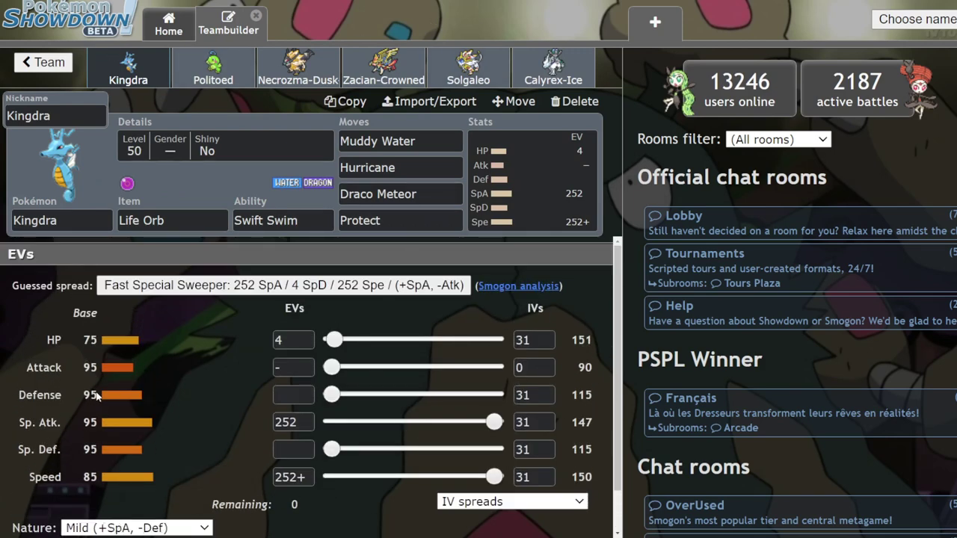
key(m)
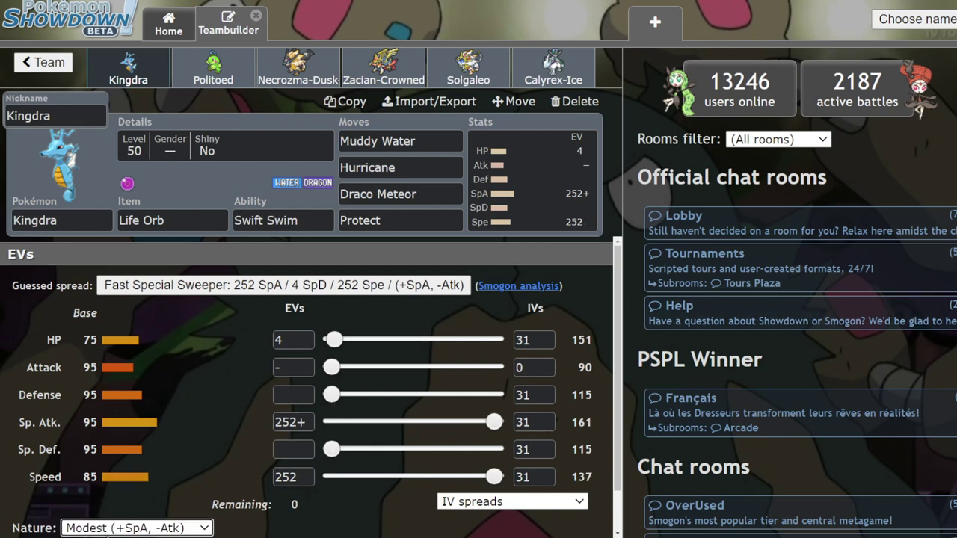
key(t)
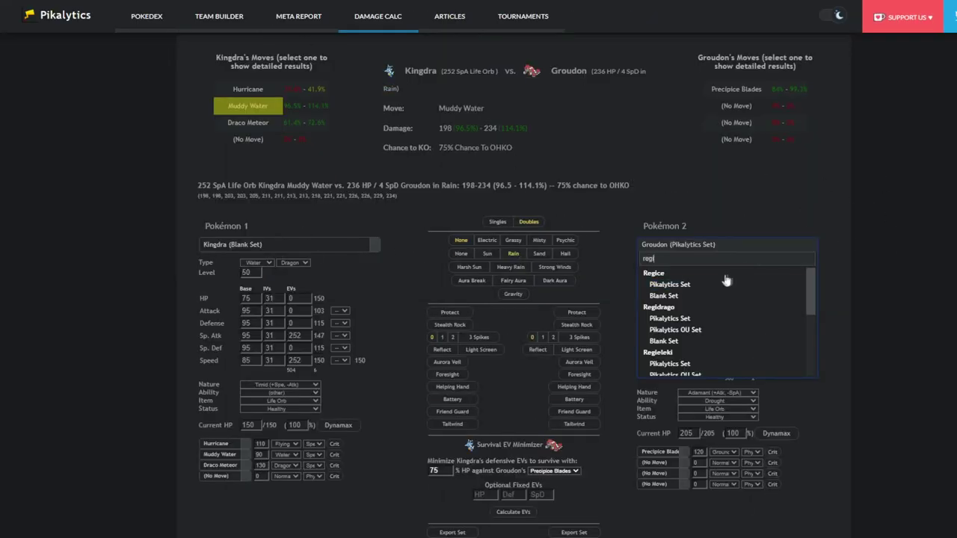
Step: In the Pikalytics damage calculator, load Regieleki's Pikalytics Set as the Pokémon opposing Kingdra
text(i)
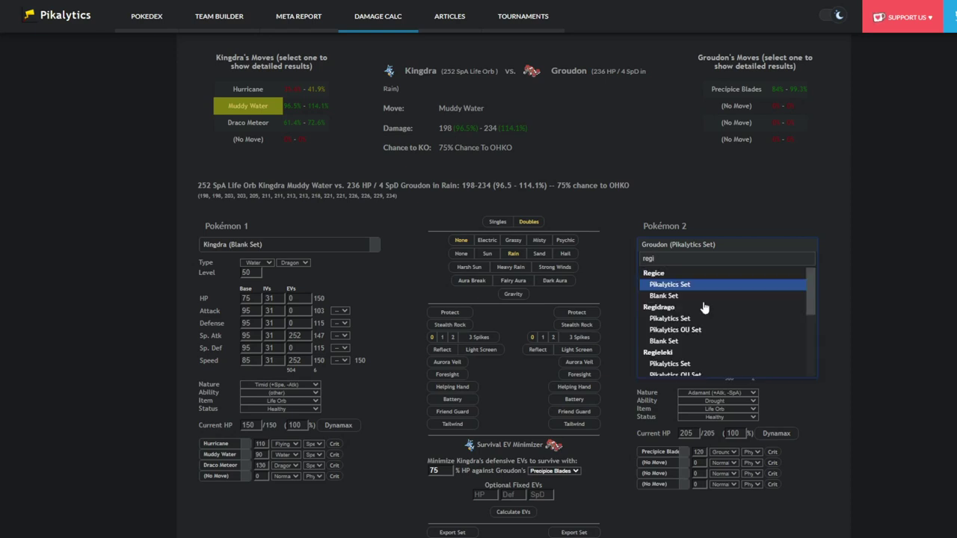
text(e)
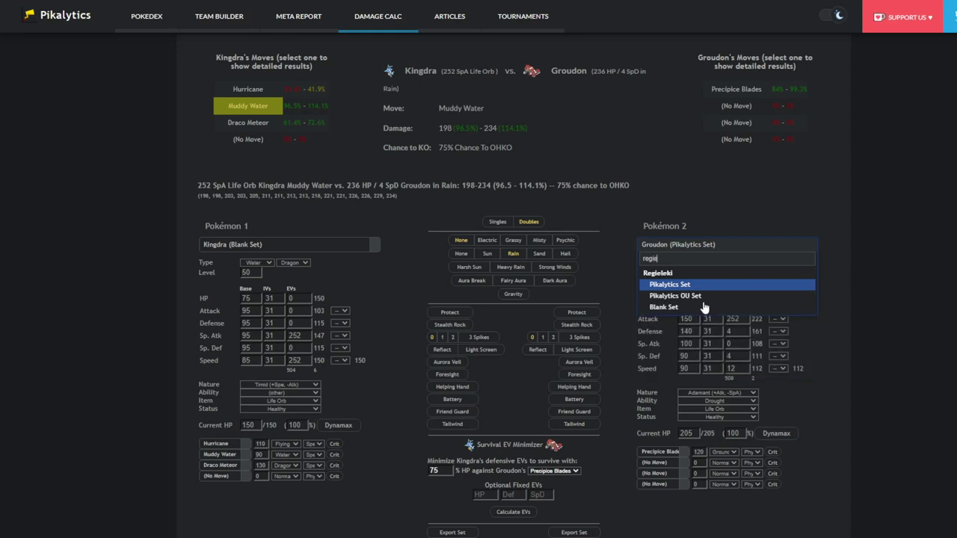
click(669, 285)
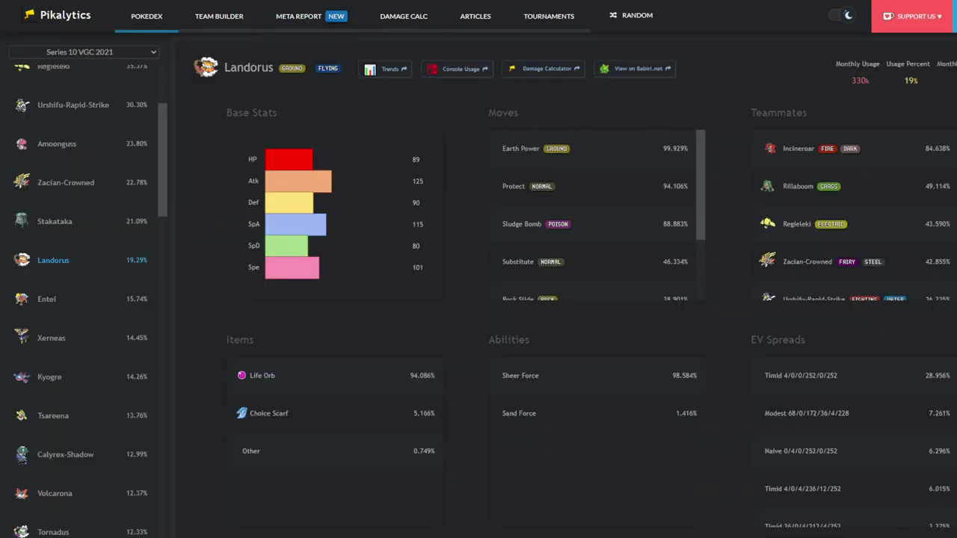
Step: Open Regieleki's Series 10 VGC 2021 usage page in the Pikalytics Pokédex and review its items
scroll(90, 265, up, 2)
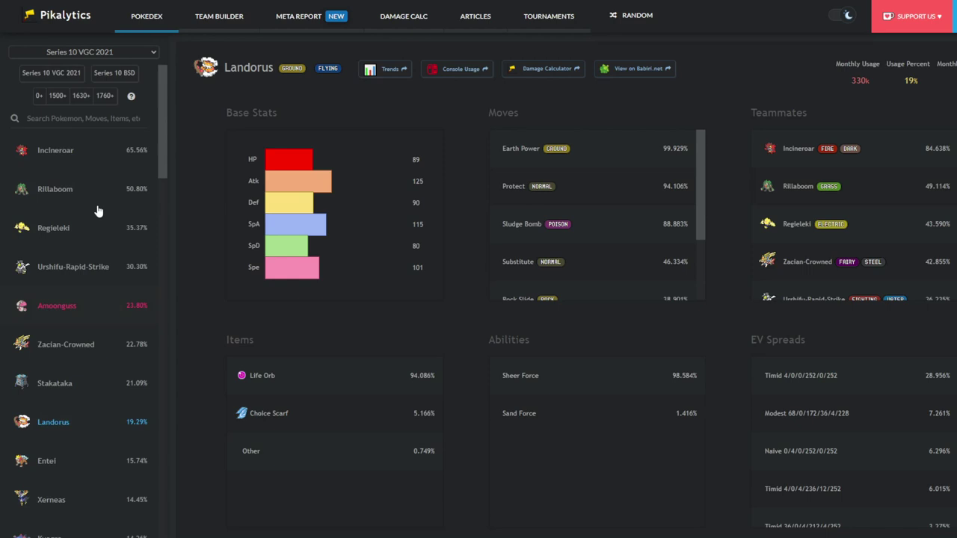
click(66, 238)
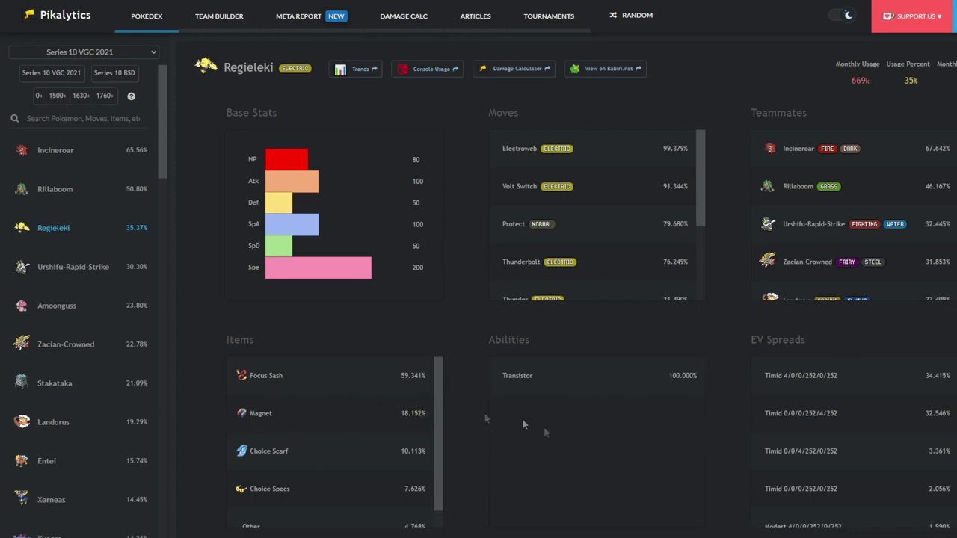
scroll(419, 417, down, 1)
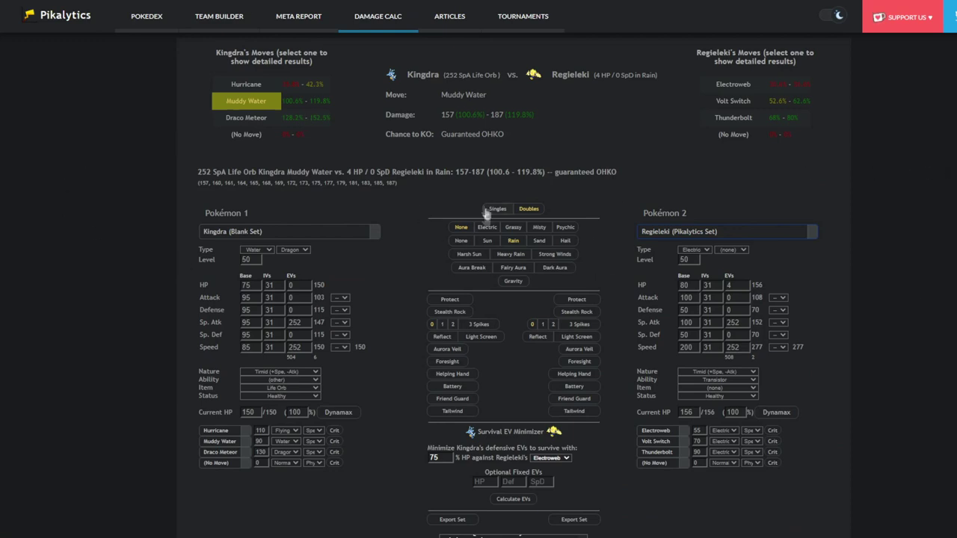
Step: Back in the damage calculator, load Zacian's Pikalytics Set as the opponent and enable Helping Hand for Kingdra
click(780, 236)
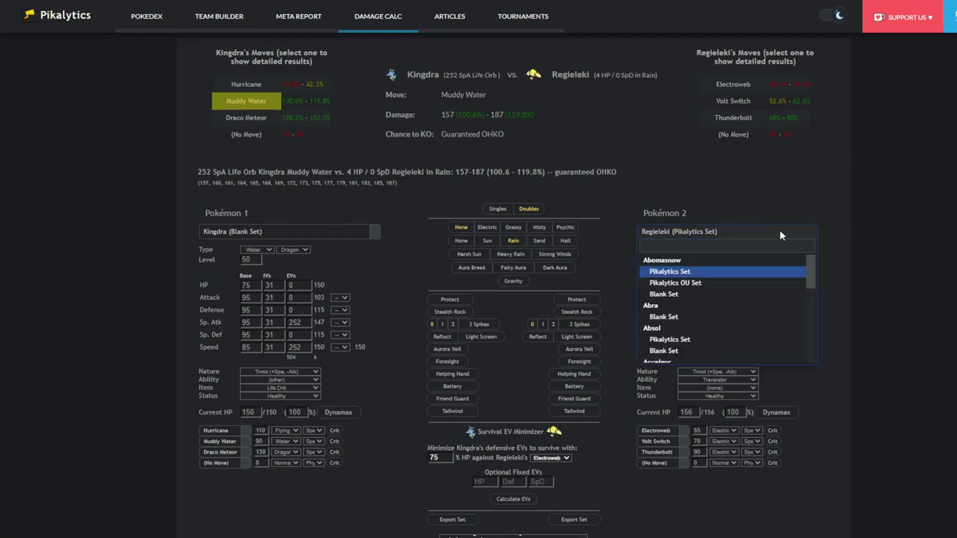
text(zac)
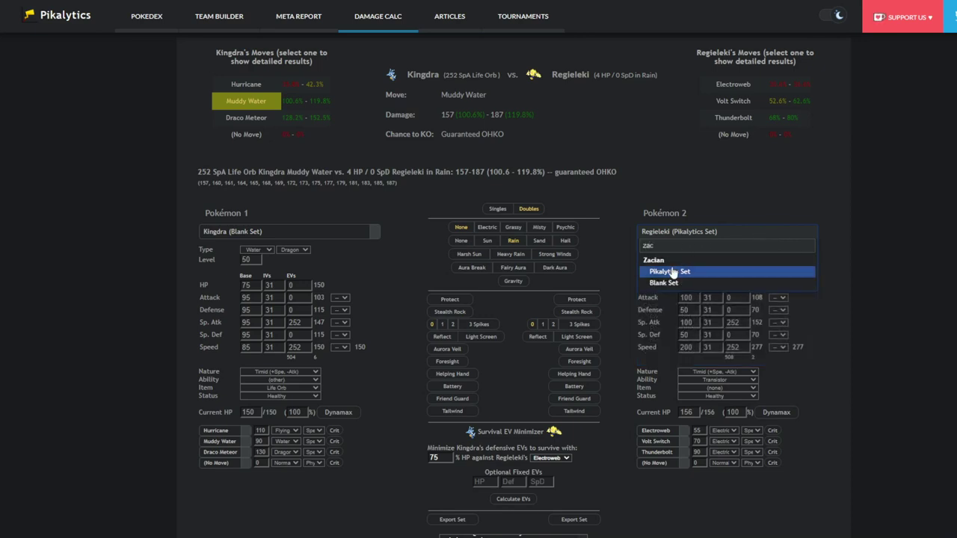
click(714, 276)
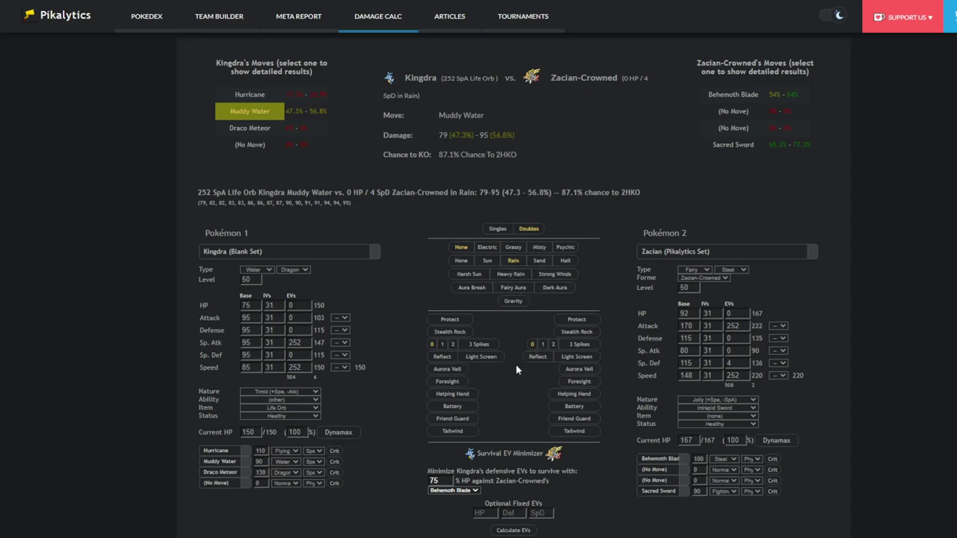
click(454, 395)
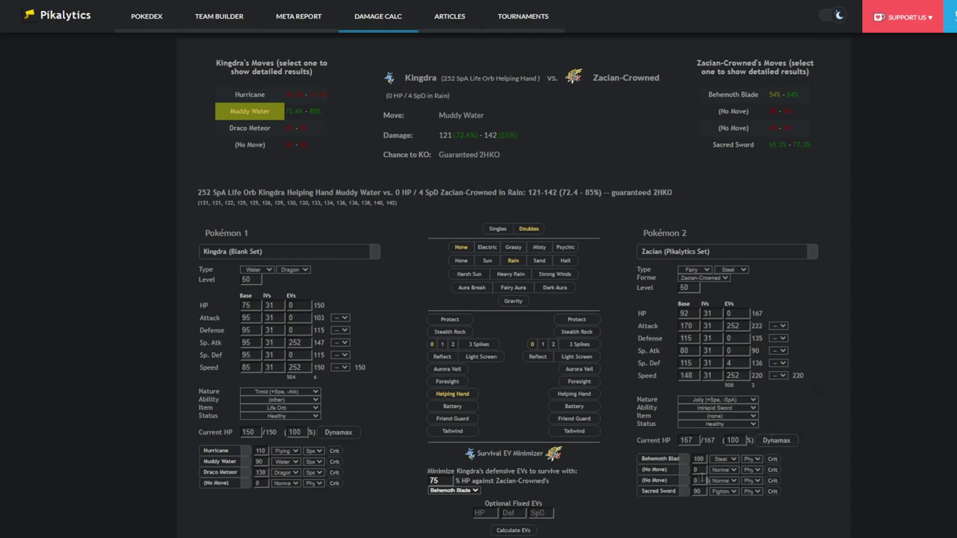
Step: Check the damage of Zacian-Crowned's Sacred Sword and Behemoth Blade against Kingdra
click(670, 471)
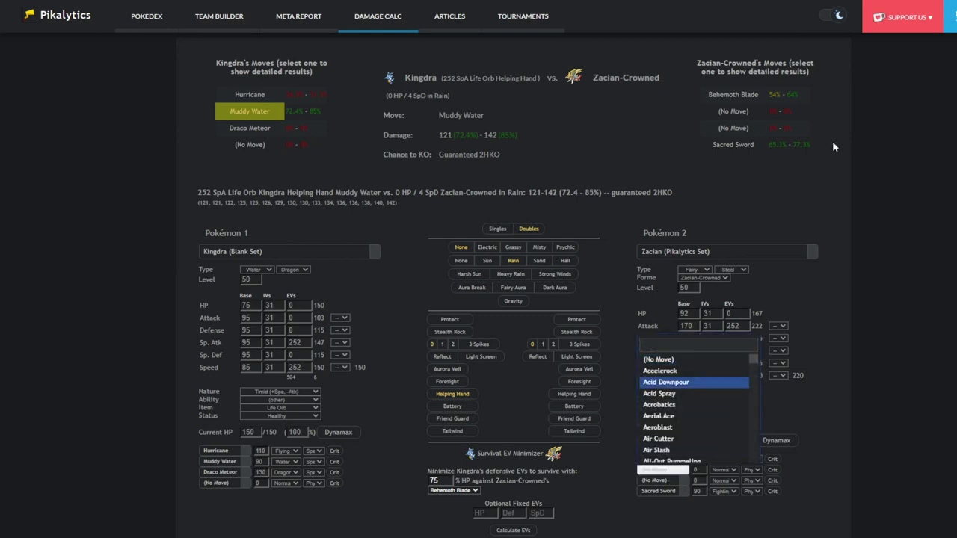
click(729, 159)
click(741, 148)
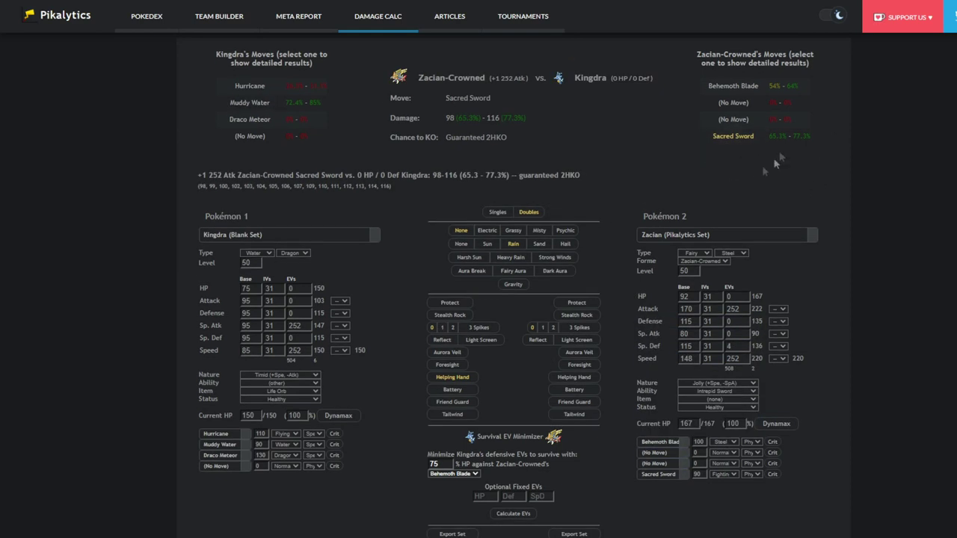
click(733, 86)
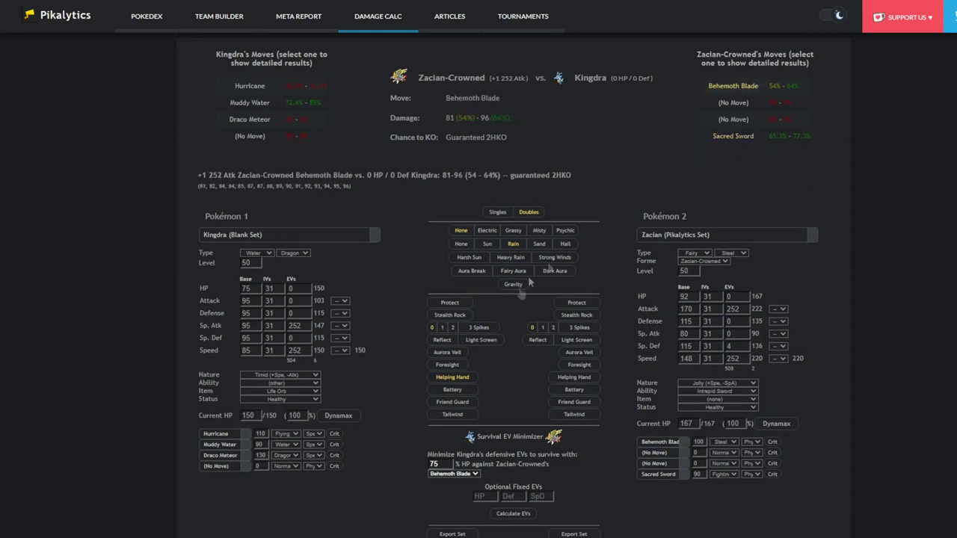
Step: Search Zacian-Crowned's empty third move slot for "close" and accept the highlighted match
click(654, 466)
text(close)
key(Return)
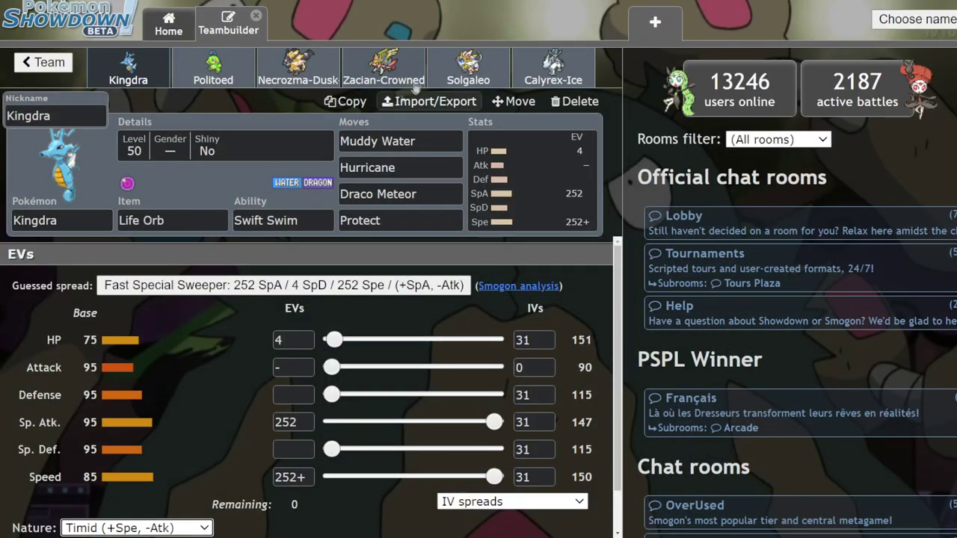
Step: In Untitled 321 on Pokémon Showdown, look through the Zacian-Crowned, Solgaleo and Calyrex-Ice entries
click(388, 84)
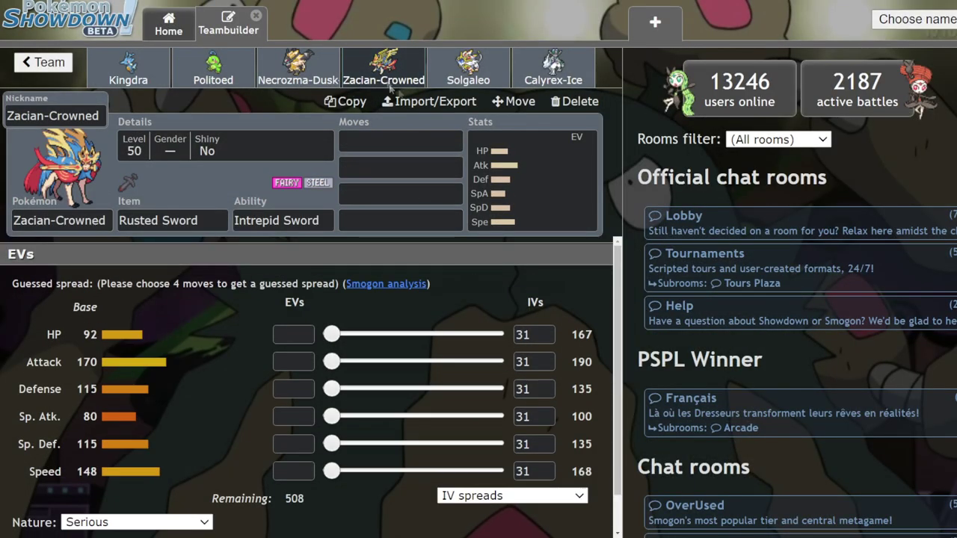
click(486, 69)
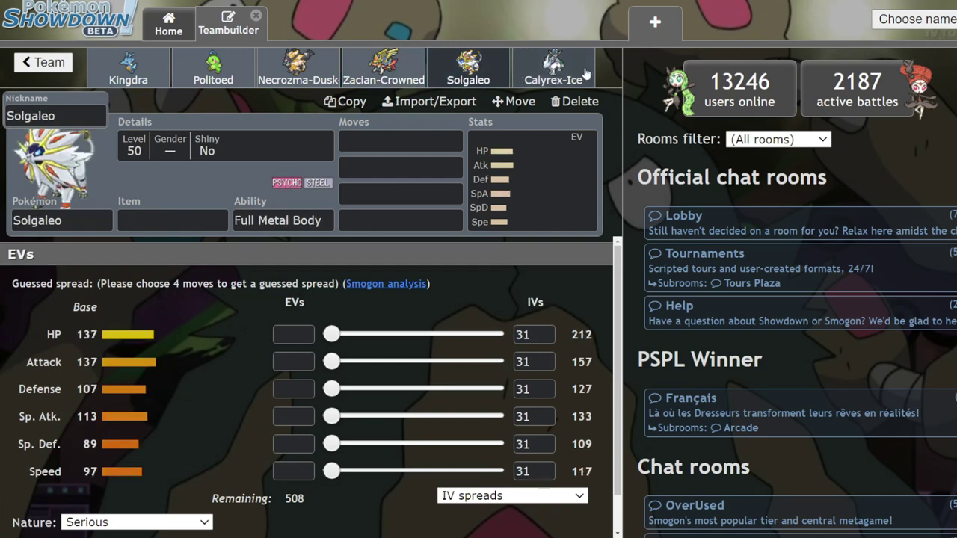
click(585, 73)
click(506, 75)
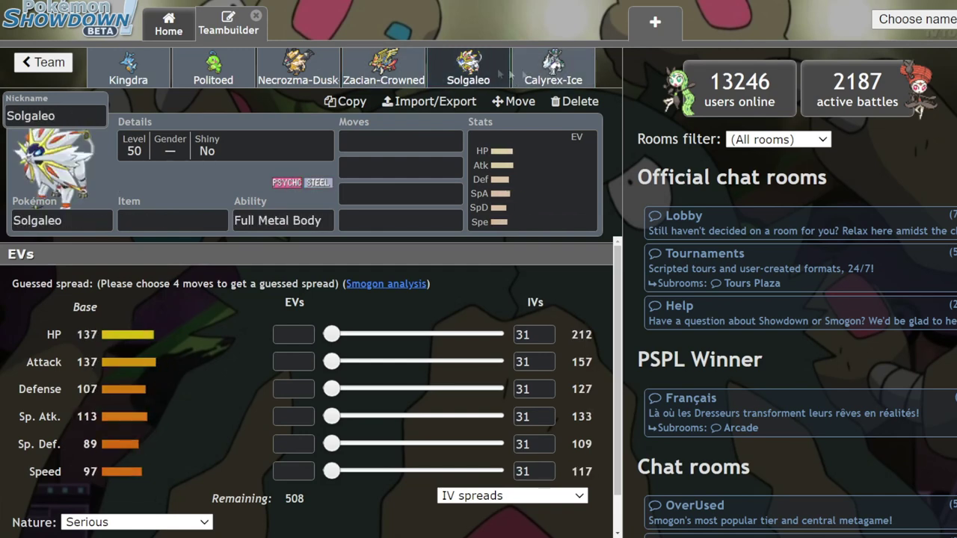
click(553, 71)
Step: Compare the Politoed and Kingdra entries with the partner options Solgaleo and Calyrex-Ice in Untitled 321
click(207, 69)
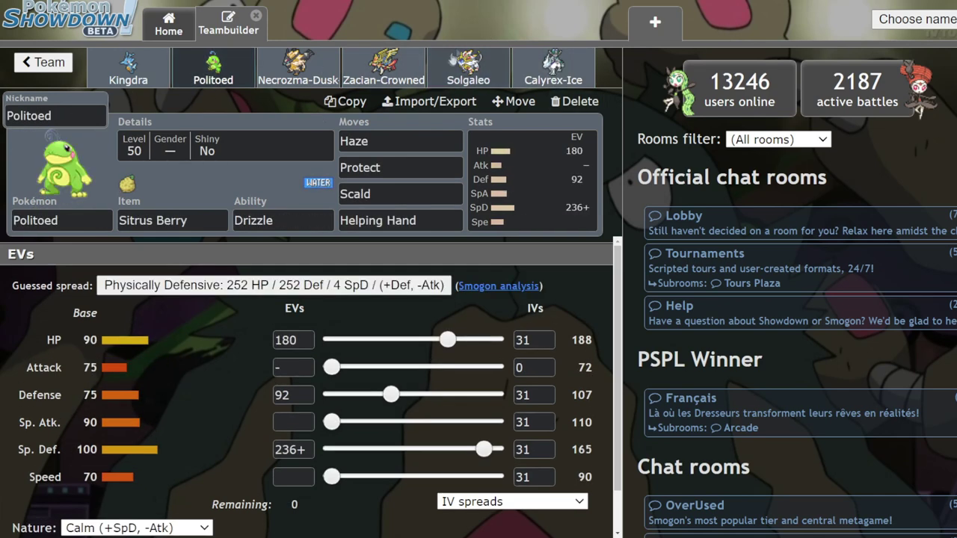
click(464, 68)
click(202, 81)
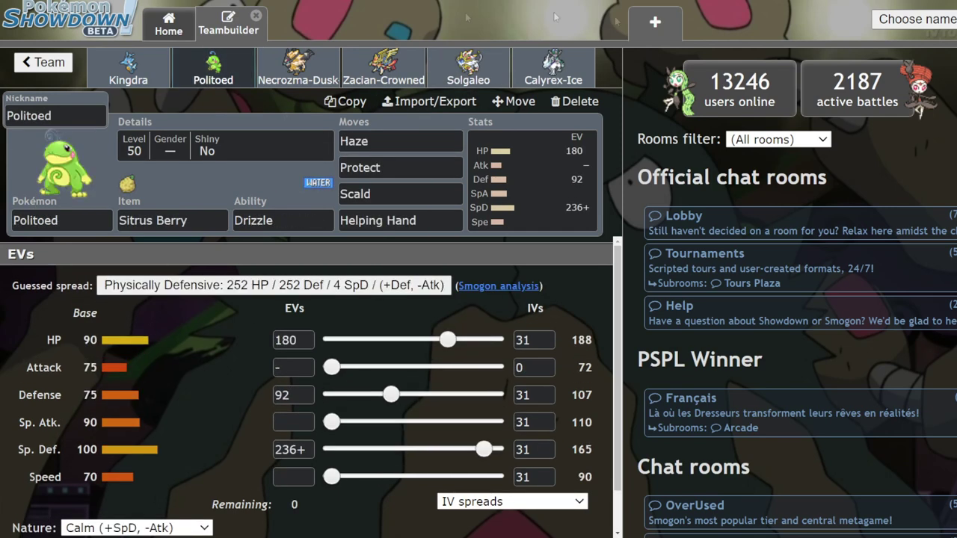
click(128, 69)
click(506, 77)
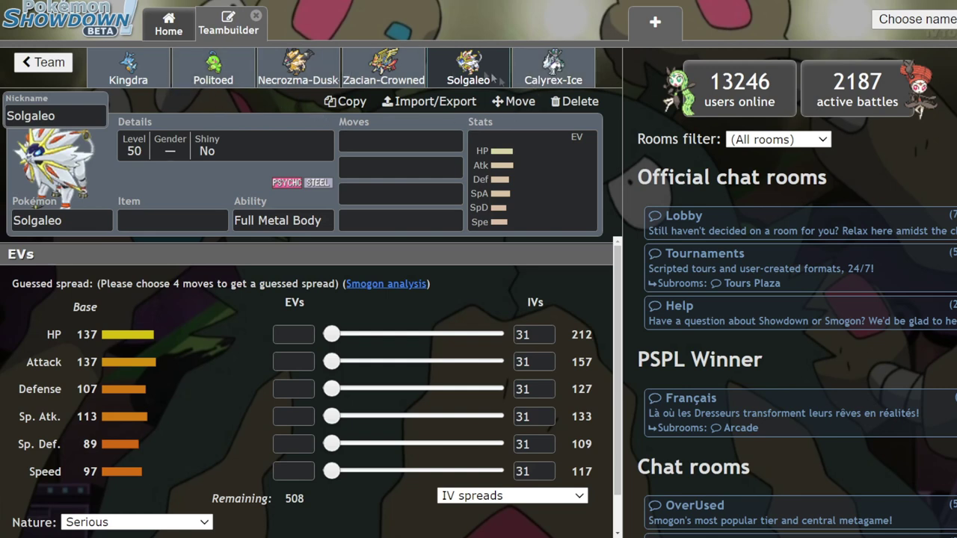
click(571, 72)
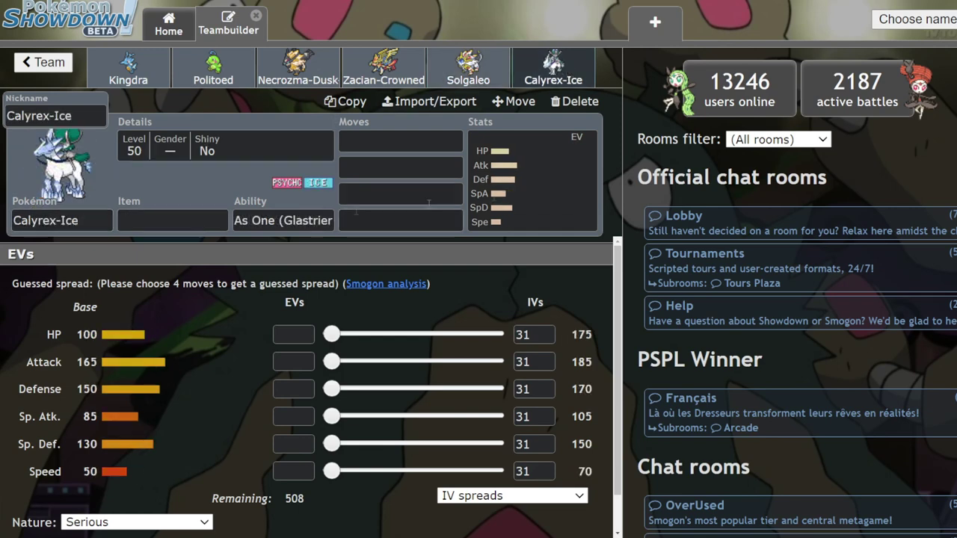
Step: Return to the Kingdra Talk team list, recheck the Untitled 321 team overview and go back to the list
click(43, 62)
click(30, 63)
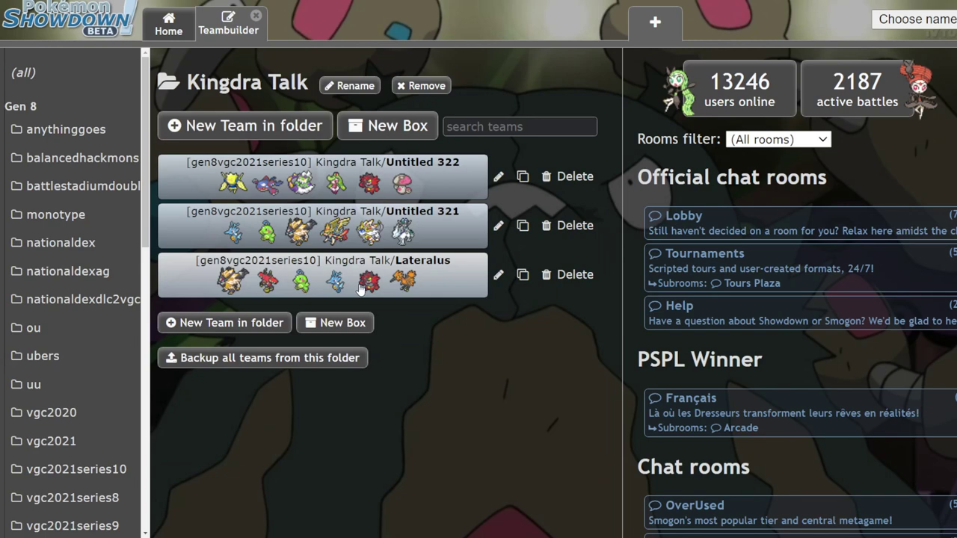
click(431, 217)
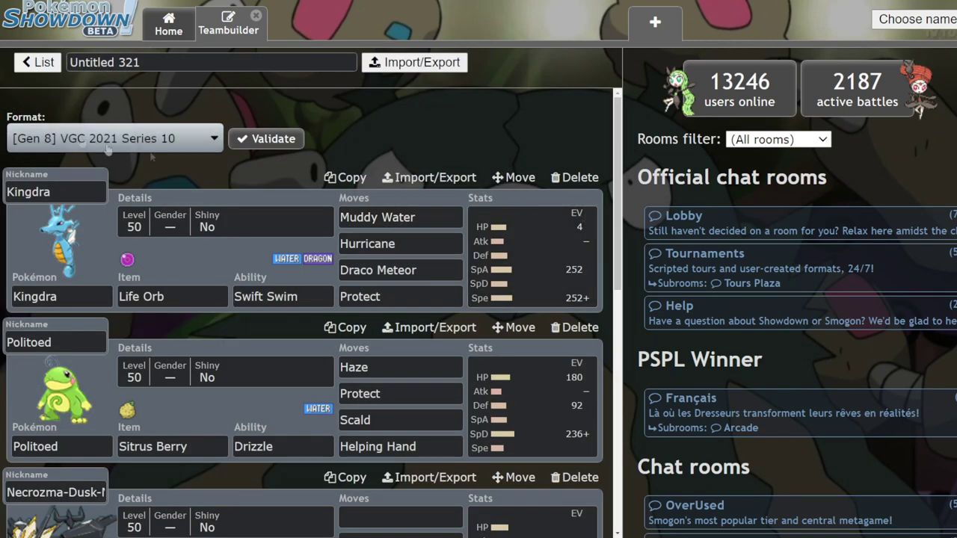
click(44, 67)
click(394, 238)
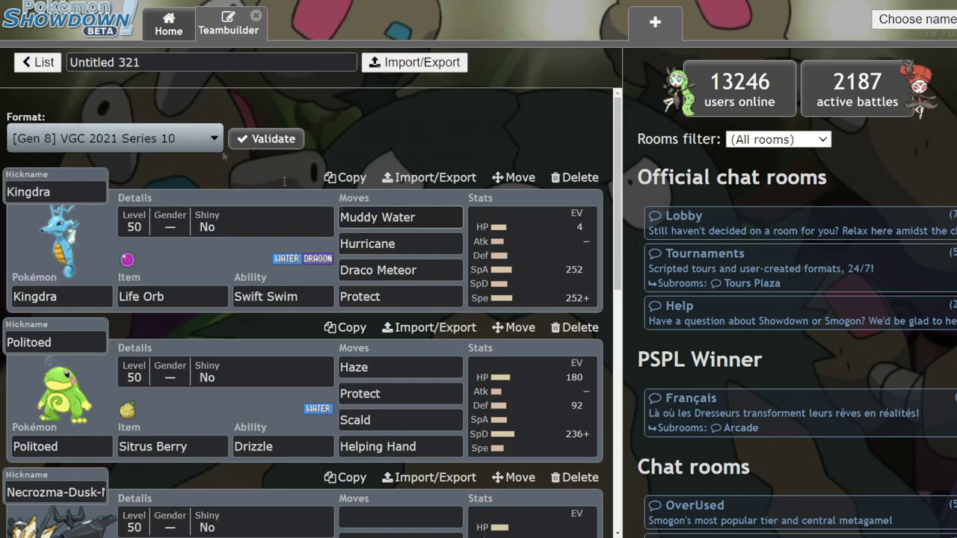
click(44, 63)
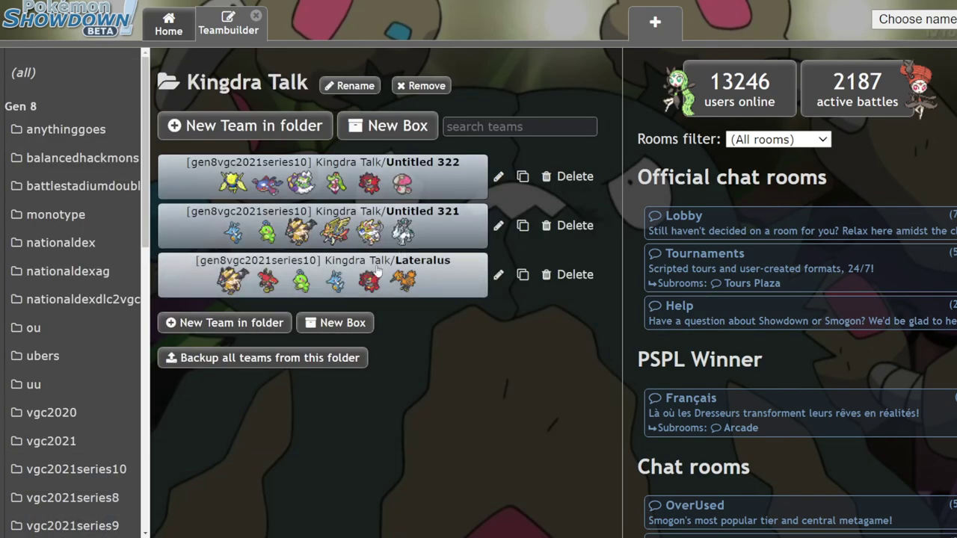
Step: Open the Lateralus team, view Kingdra's EV spread and return to the team list
click(381, 271)
scroll(377, 266, down, 3)
click(544, 211)
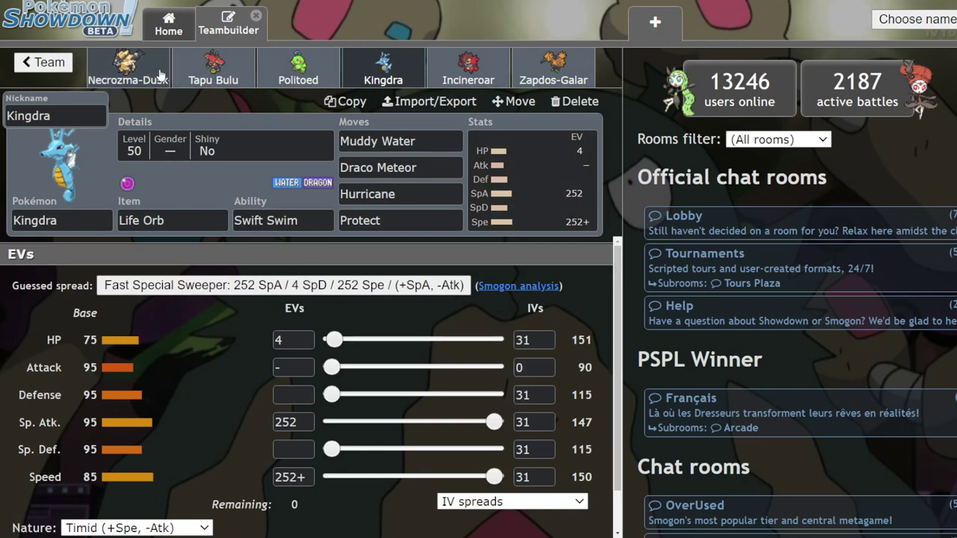
click(43, 63)
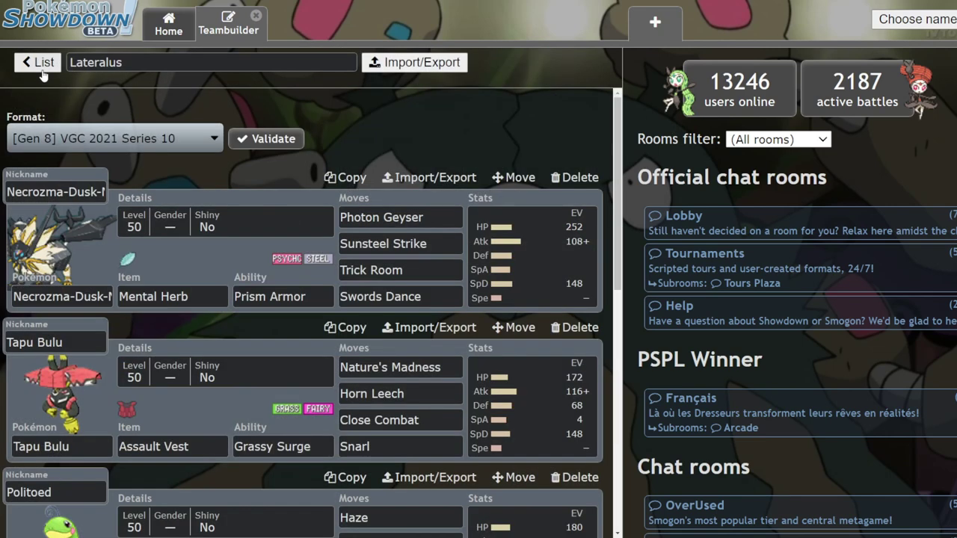
click(34, 61)
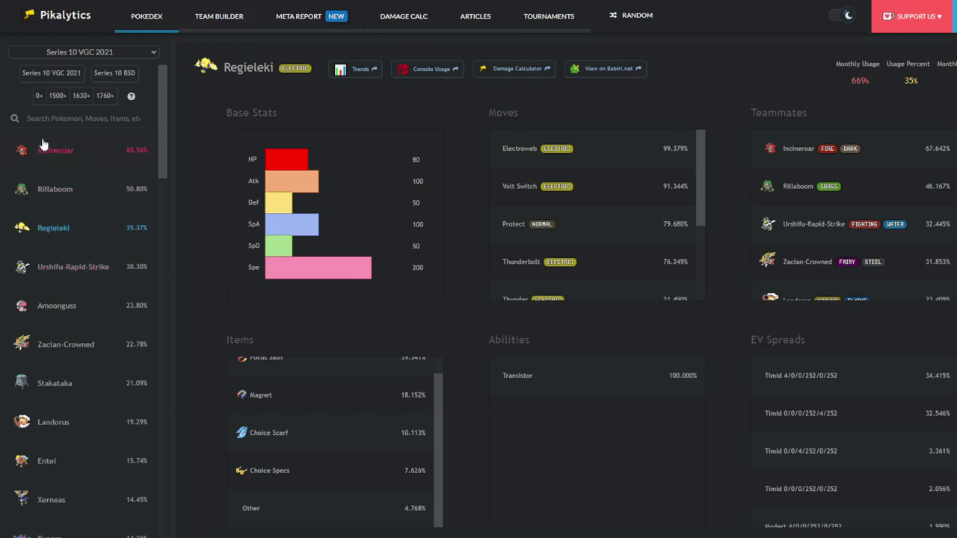
Step: Check the Incineroar and Rillaboom usage data, and load Rillaboom's AV set as Kingdra's opponent in the damage calculator
click(75, 167)
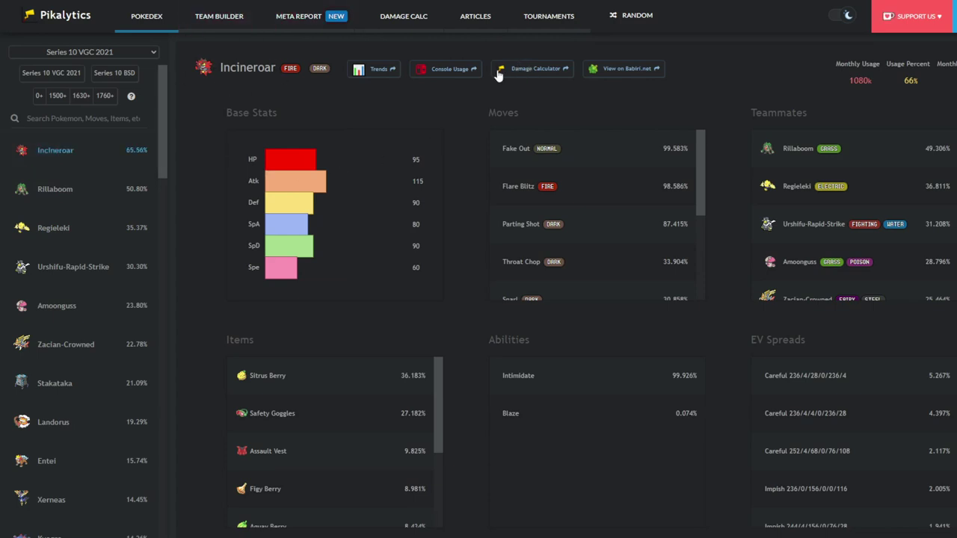
click(142, 187)
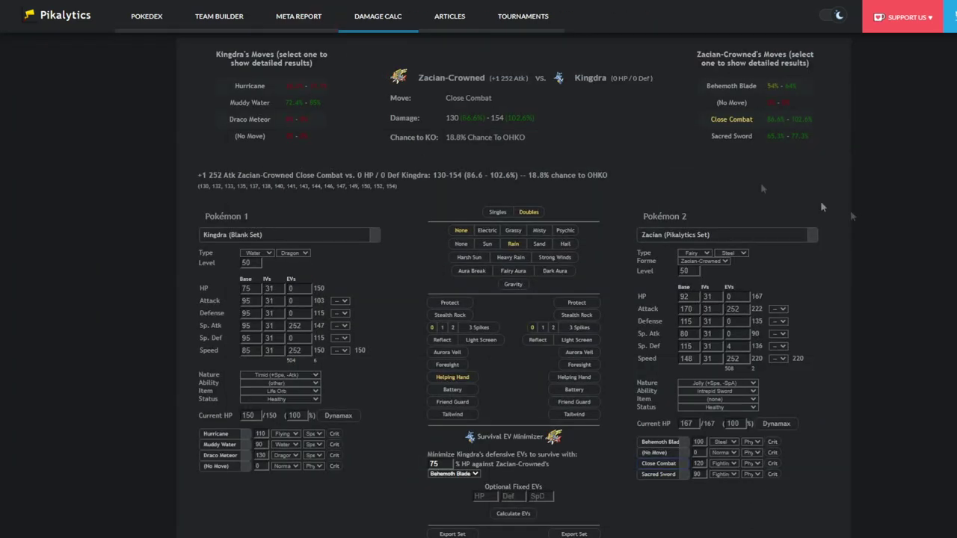
click(759, 236)
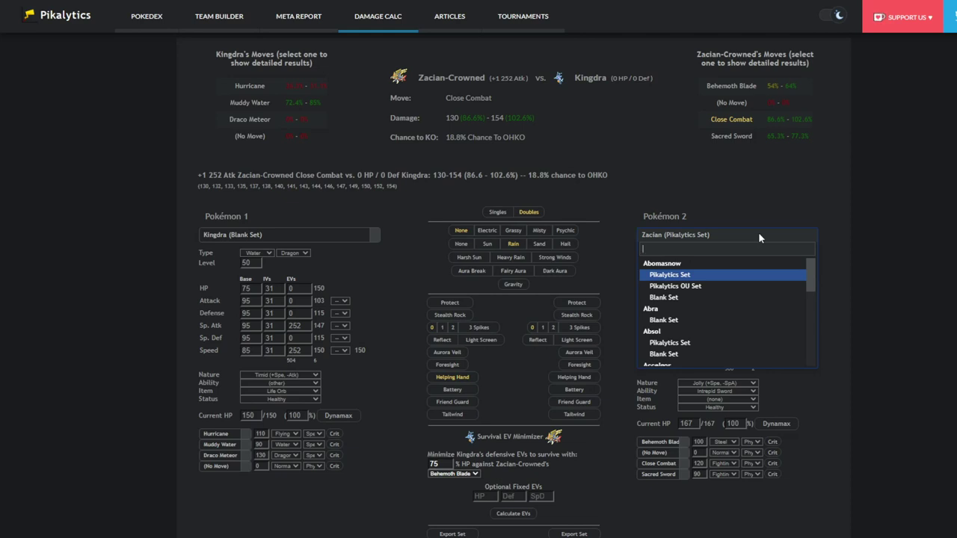
text(rilla)
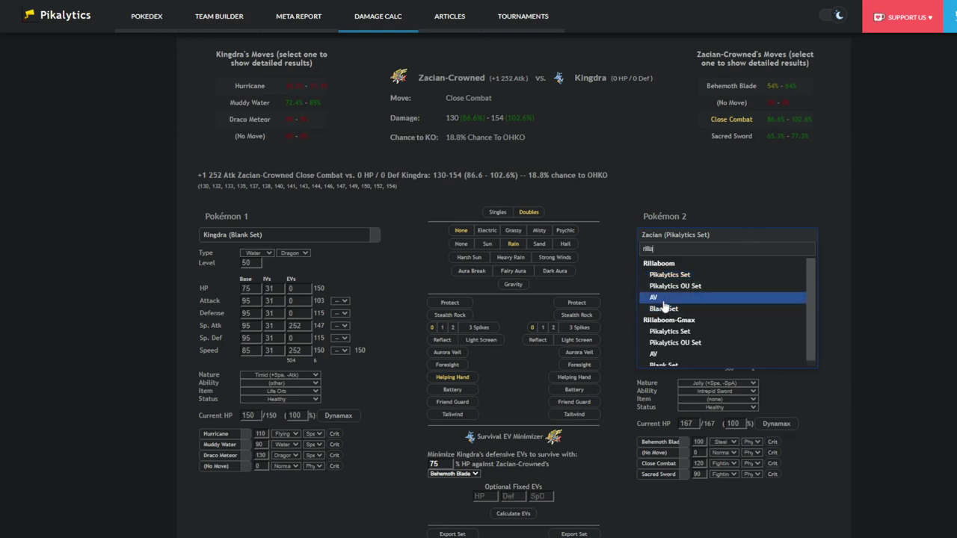
click(664, 297)
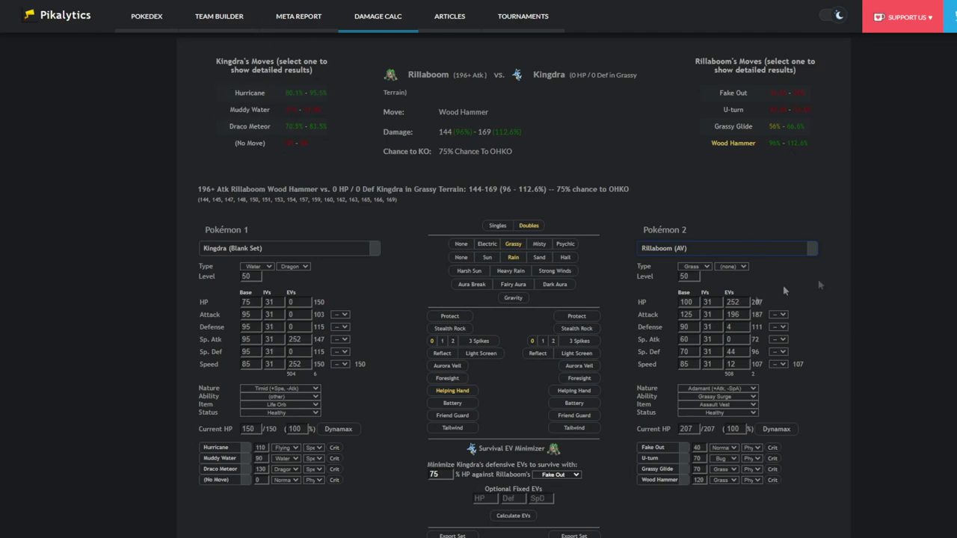
Step: Turn off Helping Hand for Kingdra and show the detailed damage of Rillaboom's Grassy Glide
click(463, 392)
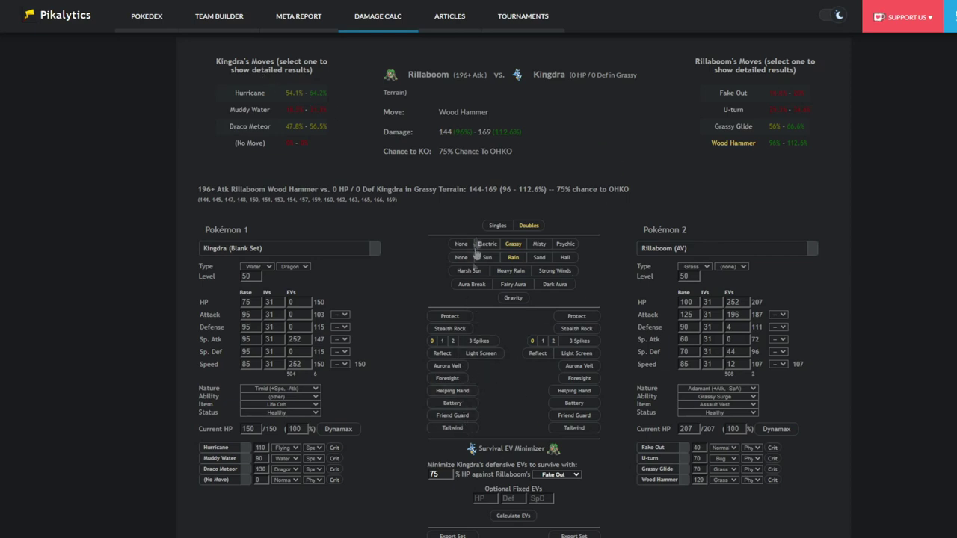
click(751, 128)
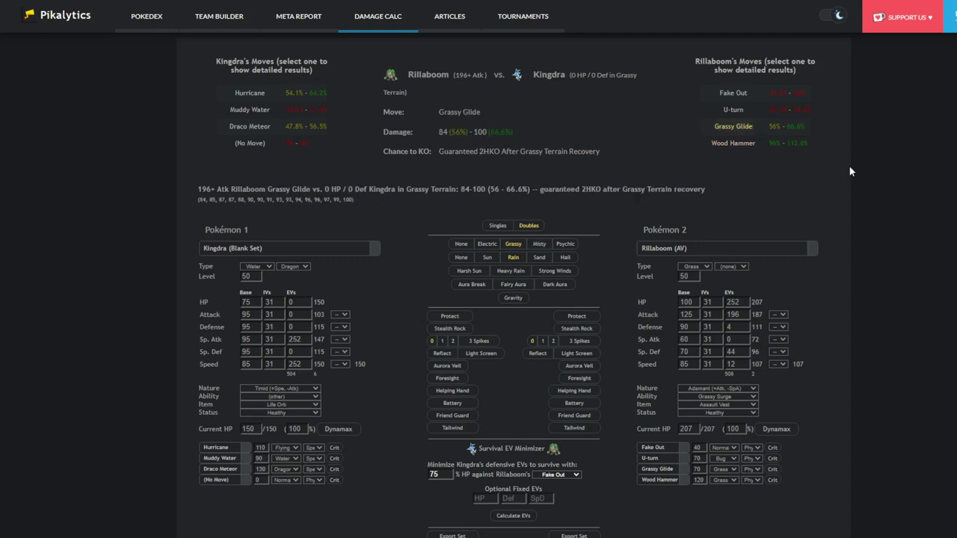
Step: Compare Rillaboom's Grassy Glide and Wood Hammer against Kingdra at -1 Attack, and reset the Attack stage
click(786, 373)
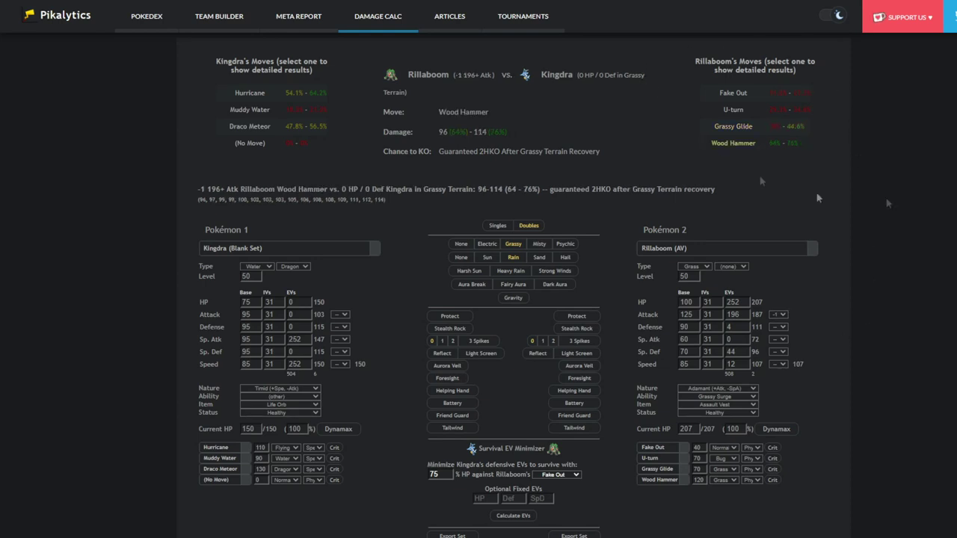
click(746, 127)
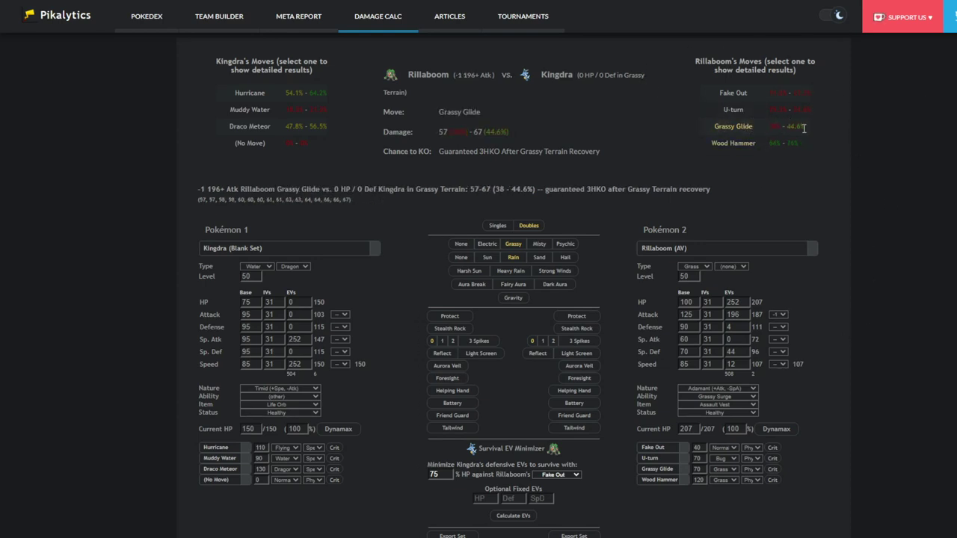
click(734, 144)
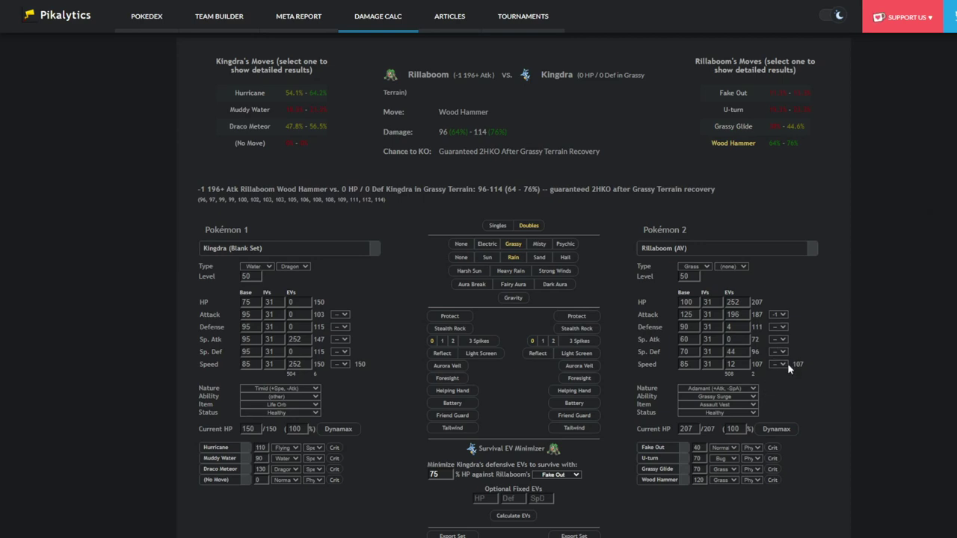
click(785, 367)
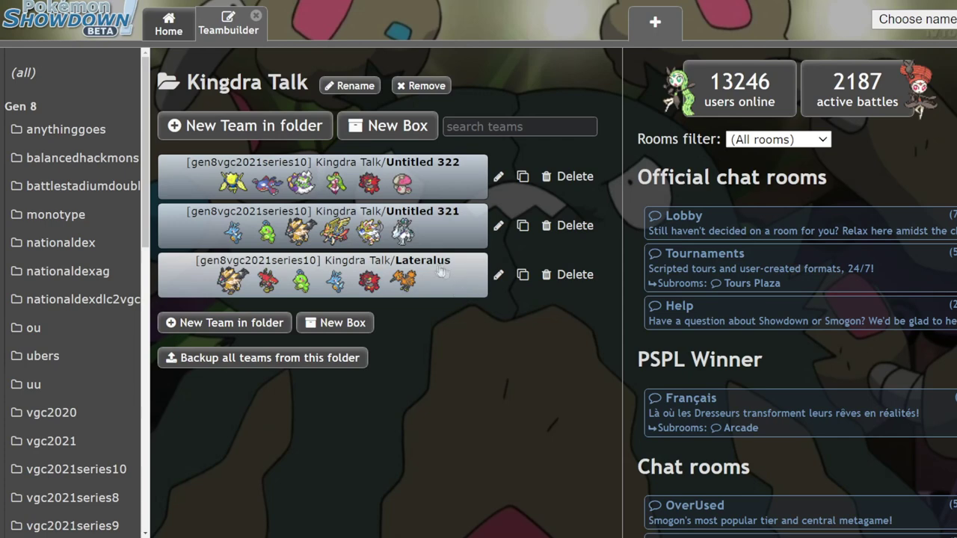
Step: Switch to Pokémon Showdown and open the Untitled 321 team from the Kingdra Talk folder
click(277, 239)
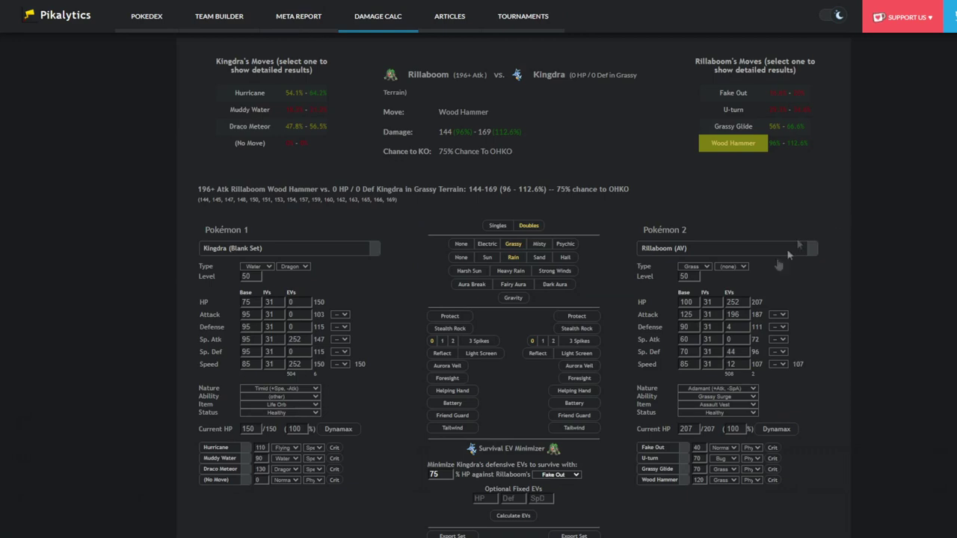
Step: Replace Rillaboom with Urshifu-Rapid-Strike's Pikalytics Set in the damage calculator and show Kingdra's Hurricane damage against it
click(752, 252)
text(ursh)
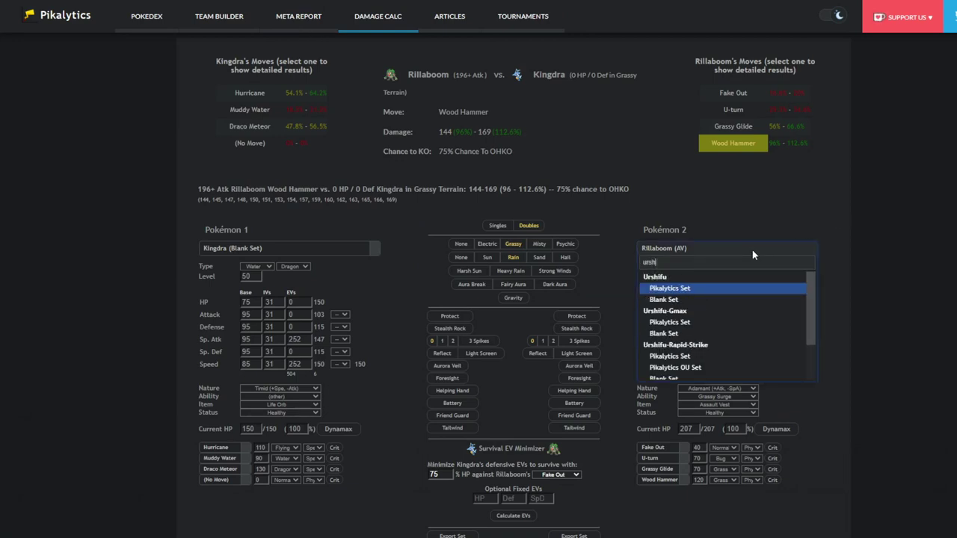
text(i)
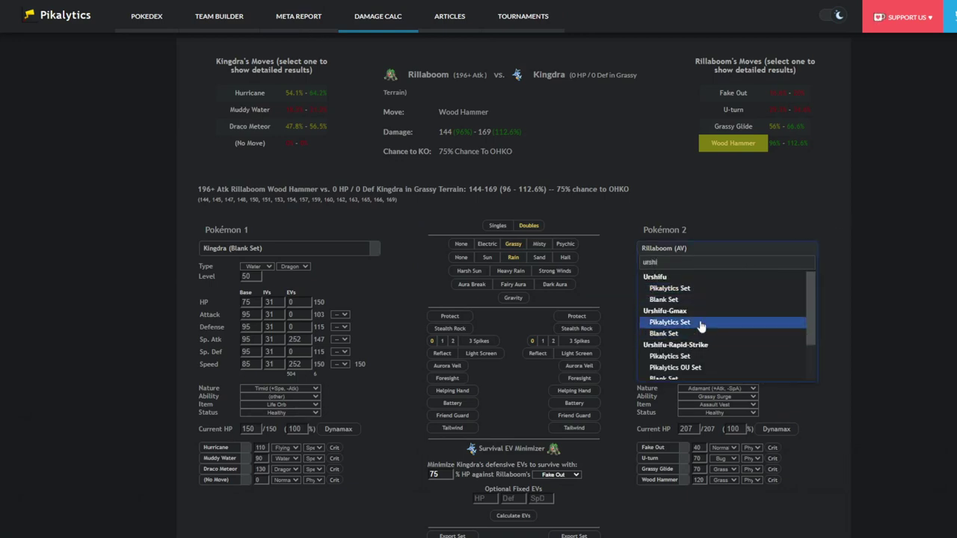
click(723, 361)
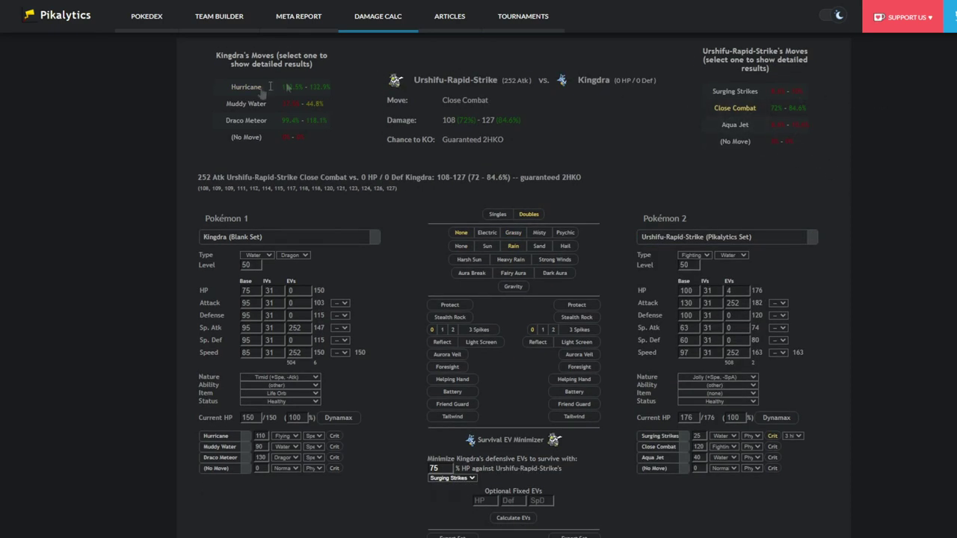
click(247, 86)
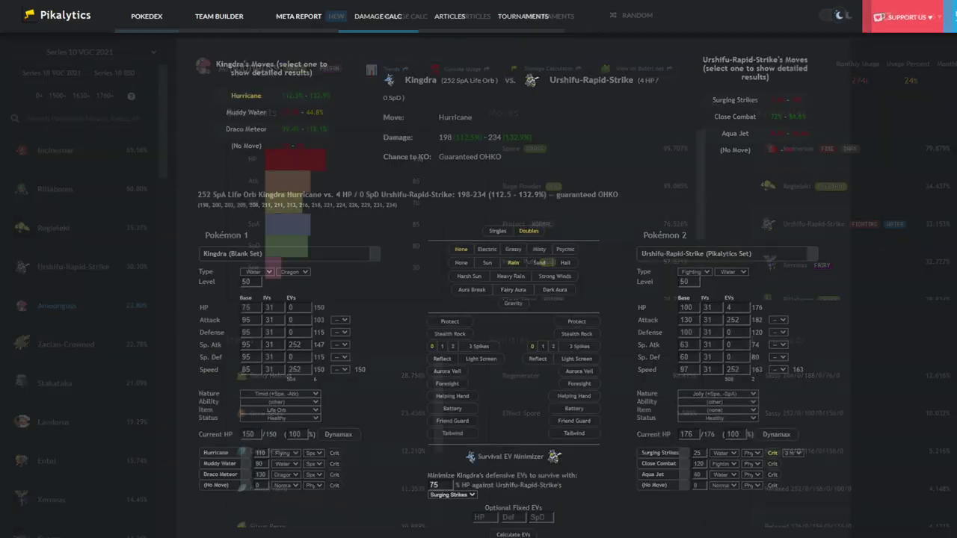
Step: Load Amoonguss's Pikalytics Set as the opponent and enable Helping Hand for Kingdra
click(753, 256)
text(amoo)
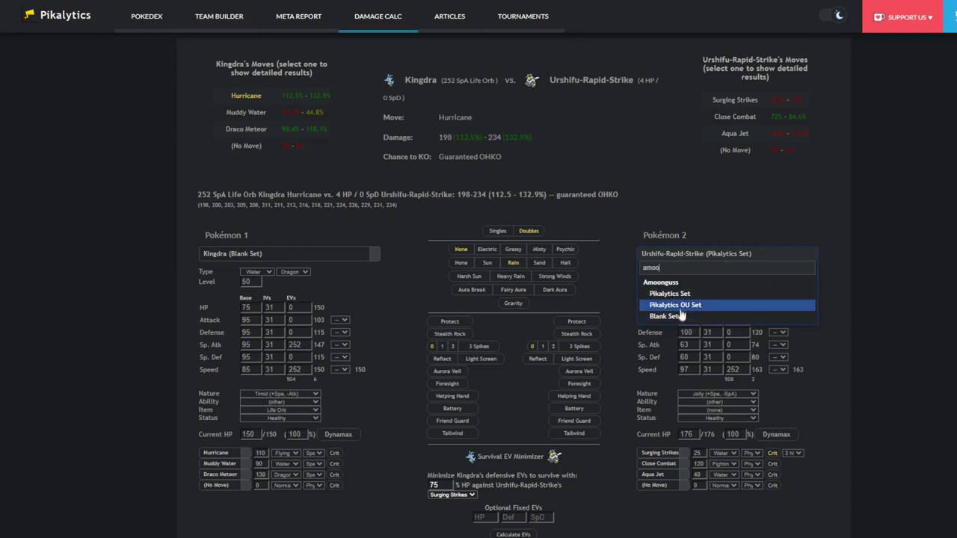
click(684, 297)
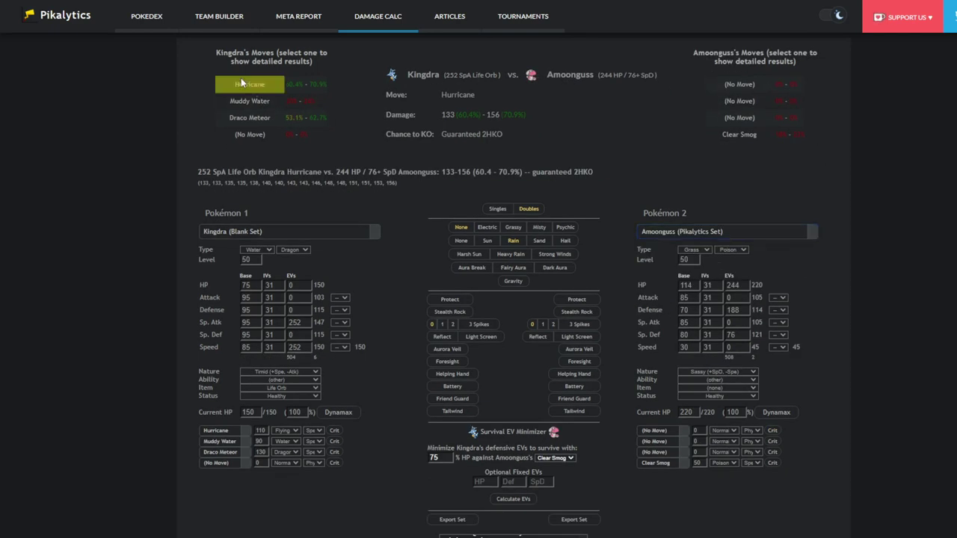
click(457, 374)
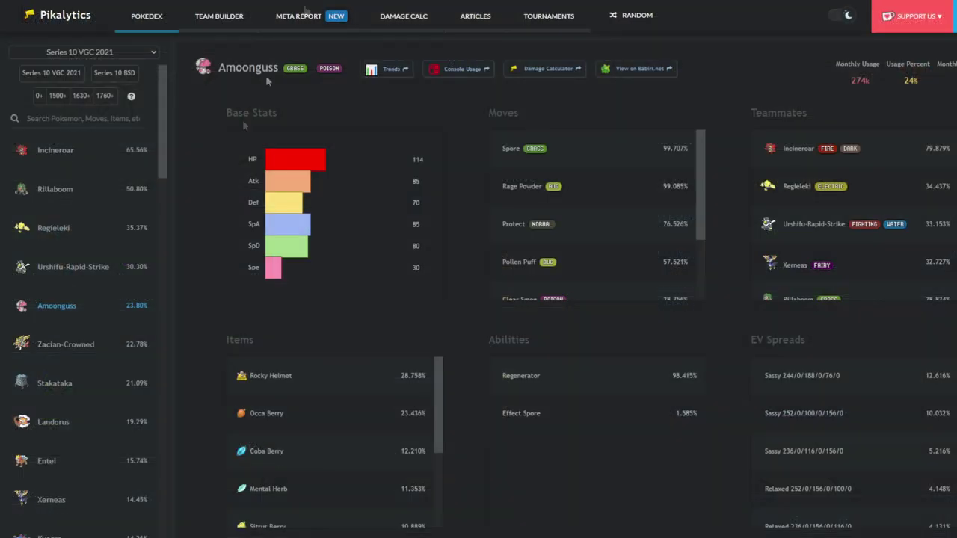
Step: Look through the Series 10 usage data for Stakataka, Landorus, Entei and Xerneas
scroll(135, 340, down, 3)
click(69, 335)
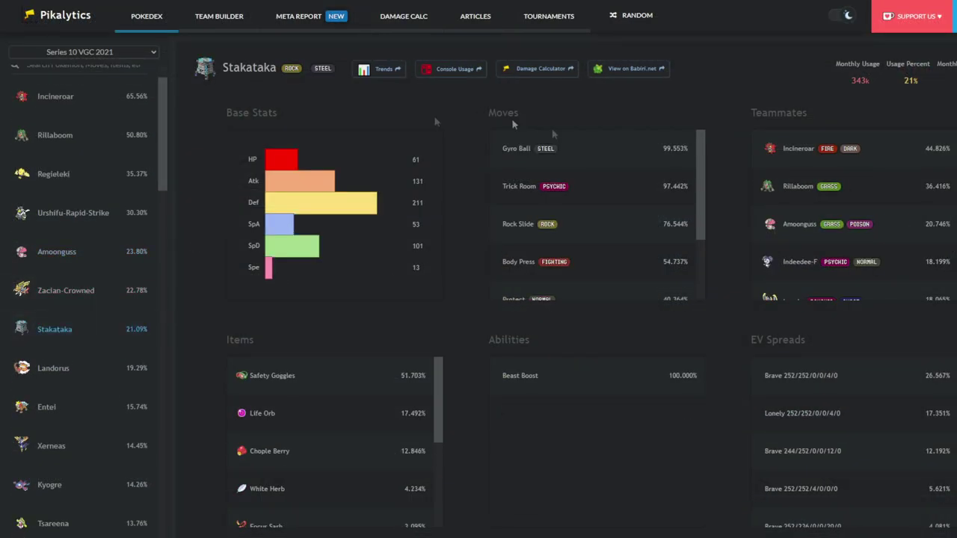
click(67, 379)
scroll(88, 308, down, 1)
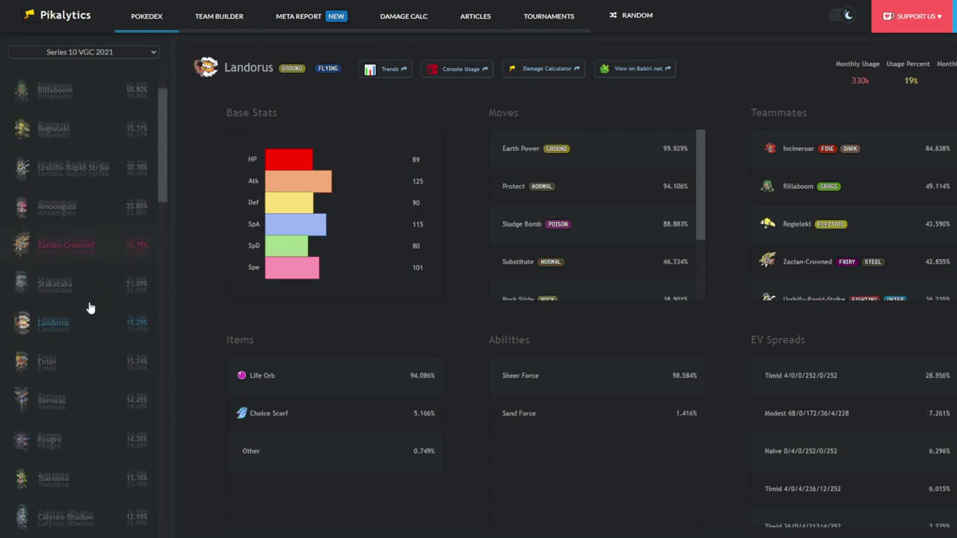
click(68, 358)
scroll(67, 357, down, 1)
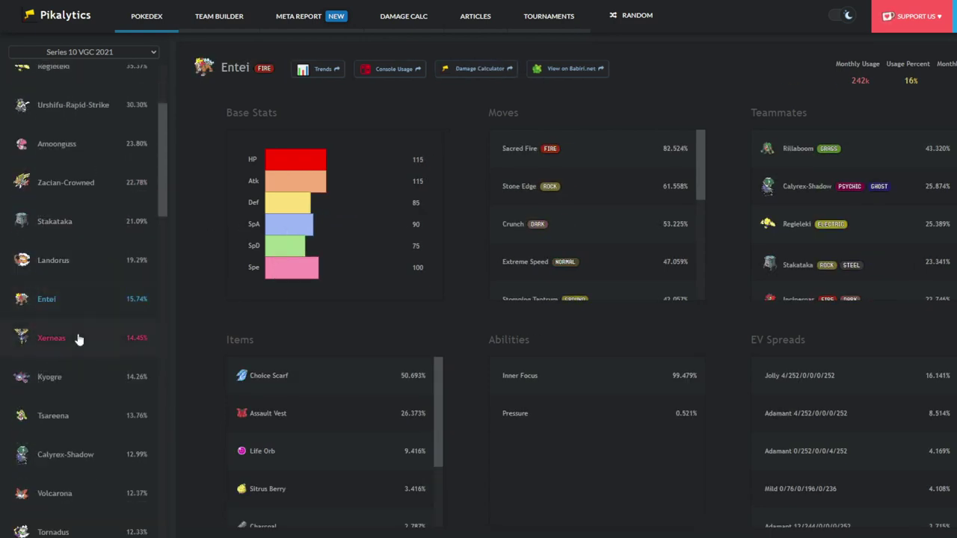
click(79, 340)
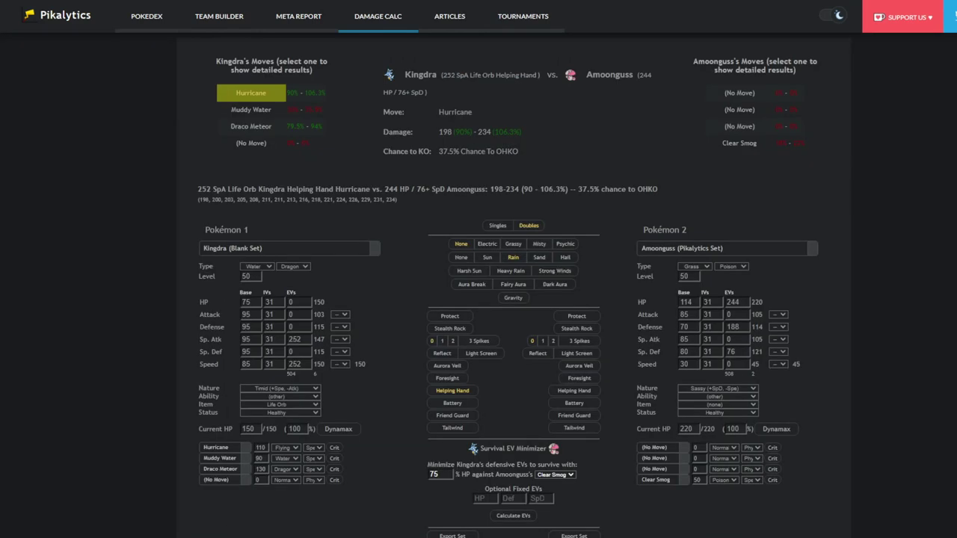
Step: Load Xerneas's Pikalytics Set as Kingdra's opponent in the damage calculator
click(736, 255)
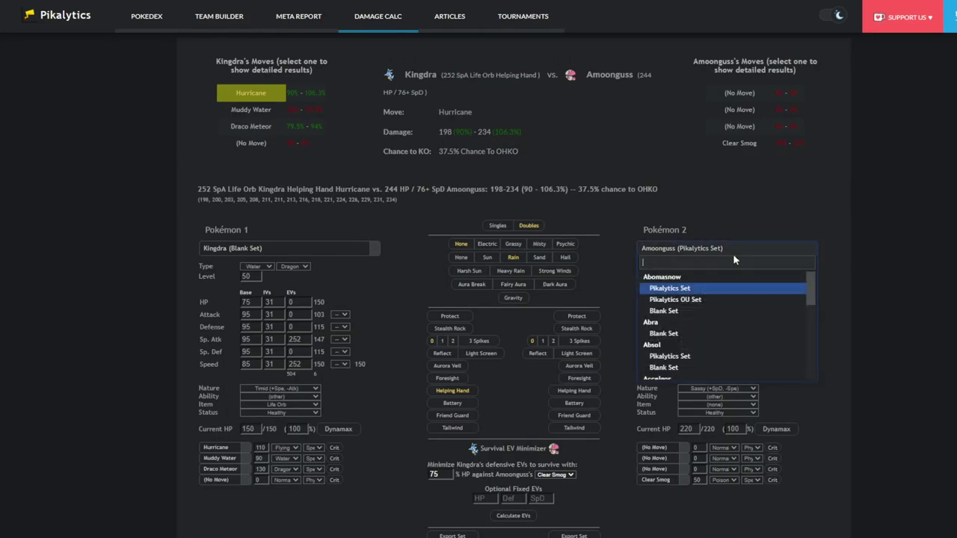
text(xern)
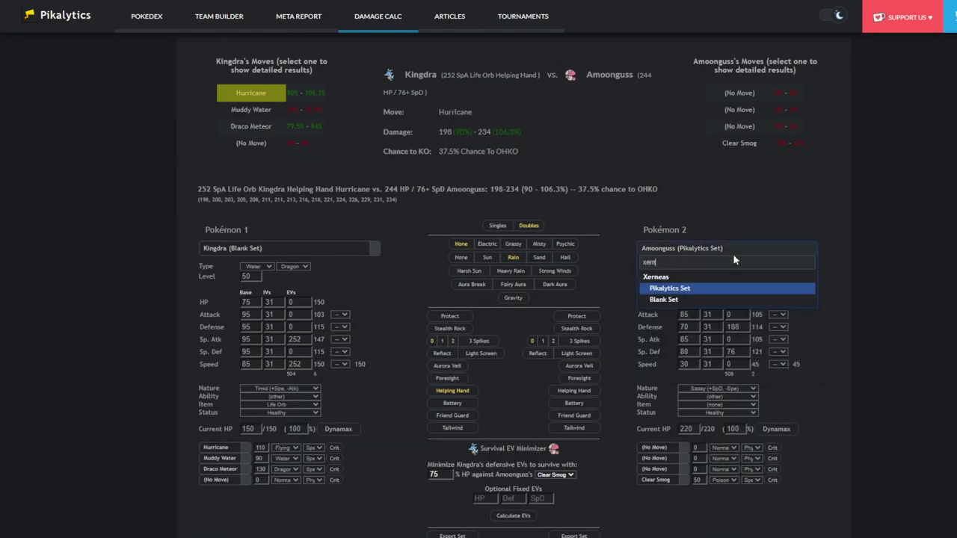
click(679, 294)
Step: Load Xerneas's Blank Set with 4 HP EVs as the opponent and show Kingdra's Muddy Water damage
click(696, 252)
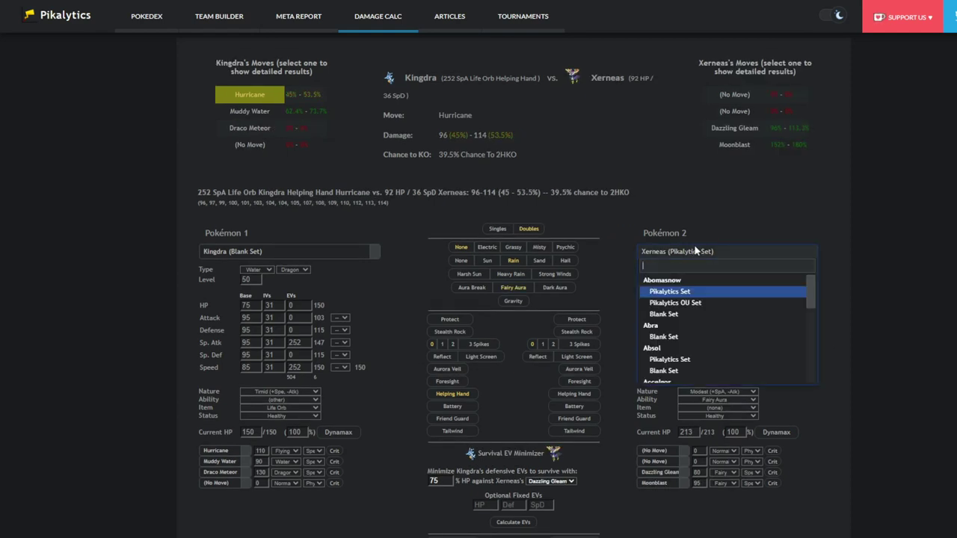
text(xern)
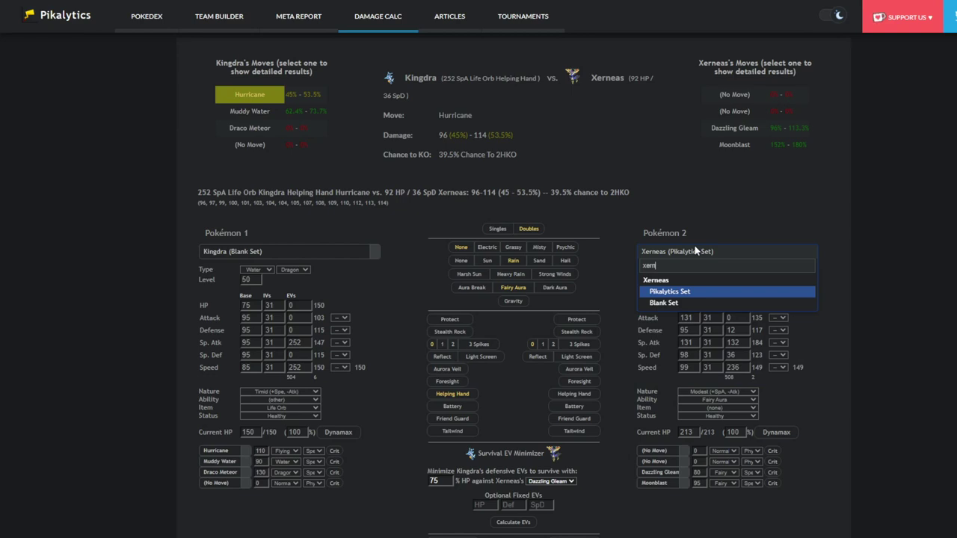
click(674, 303)
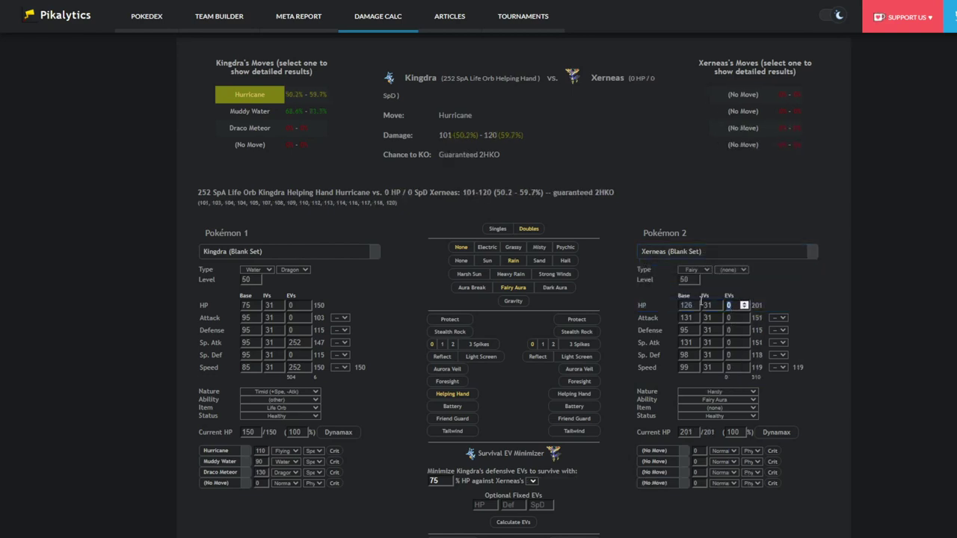
text(4)
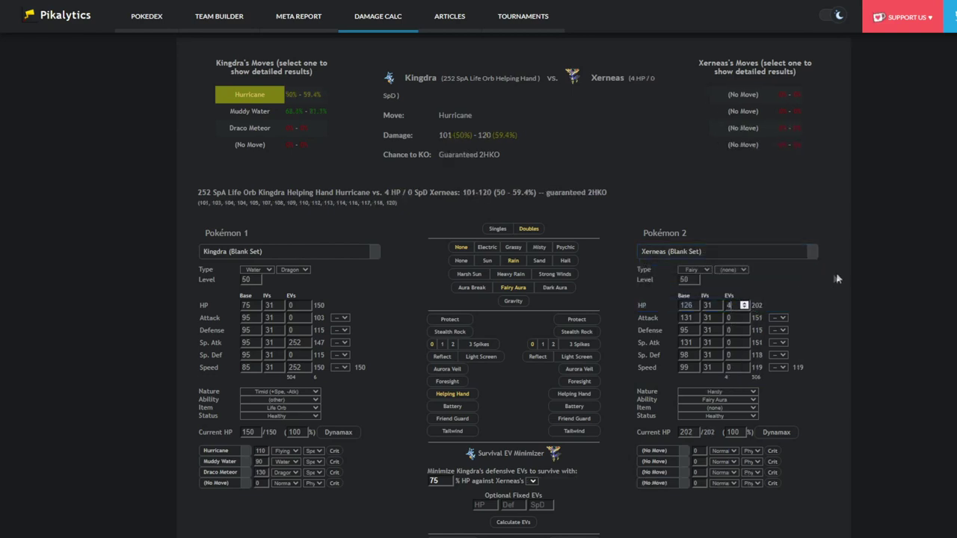
click(260, 112)
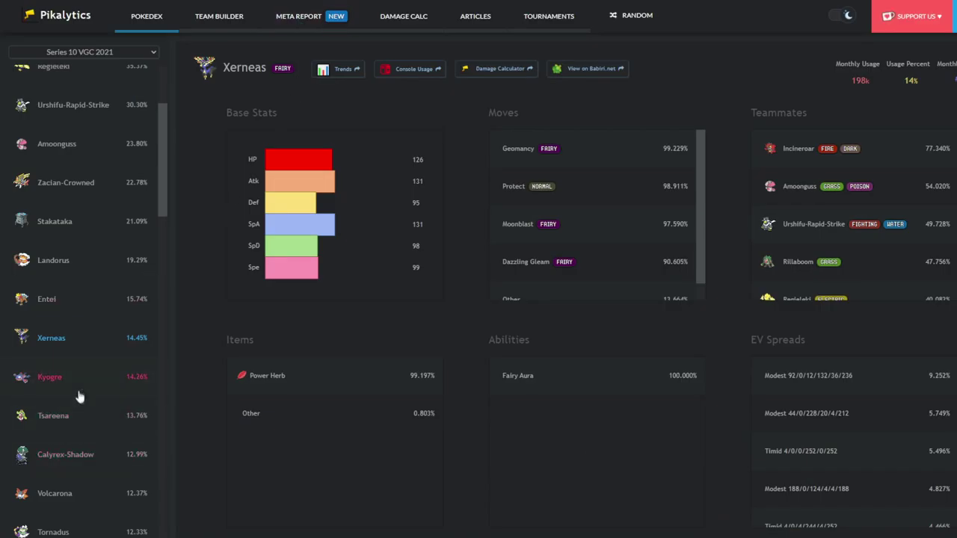
Step: Look through the Series 10 VGC 2021 usage list below Xerneas and view the data for Landorus-Therian
scroll(97, 390, down, 1)
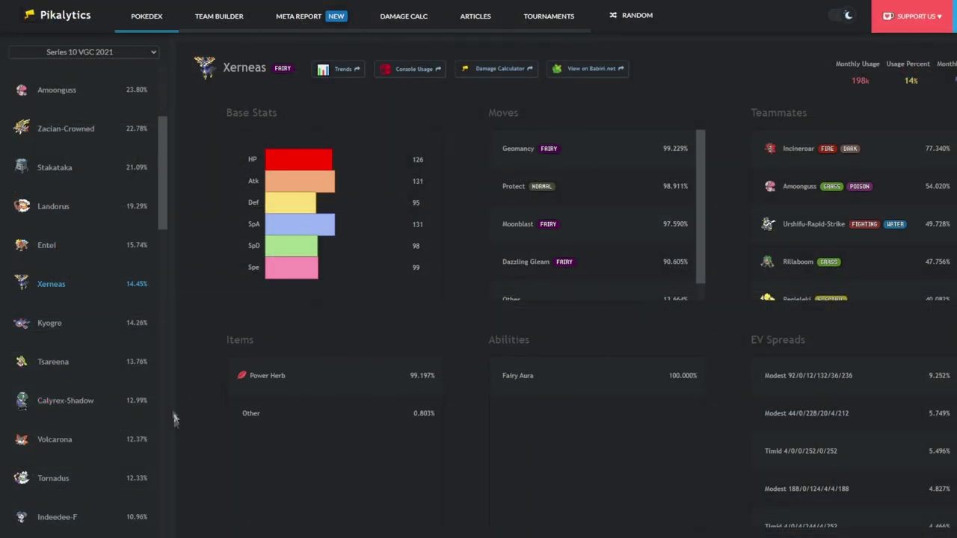
scroll(122, 391, down, 3)
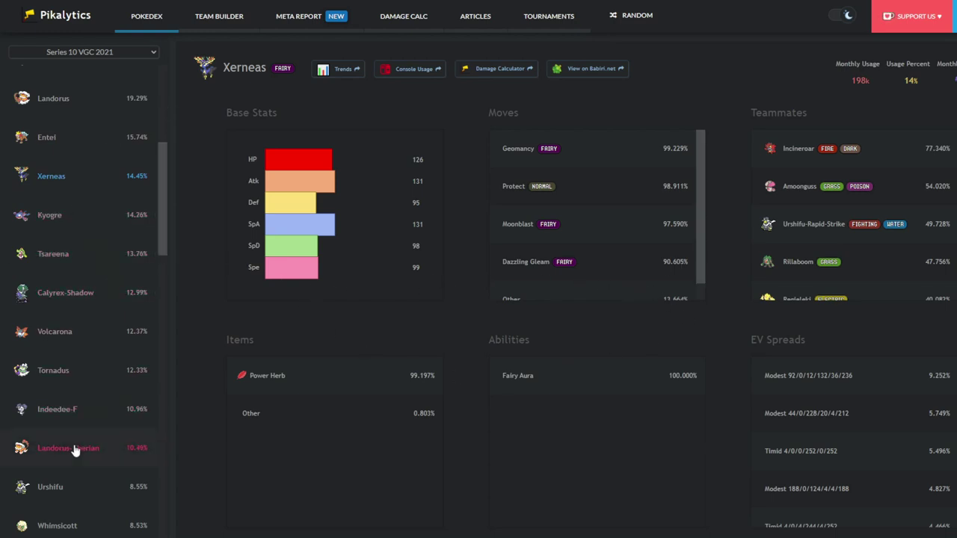
scroll(73, 449, down, 2)
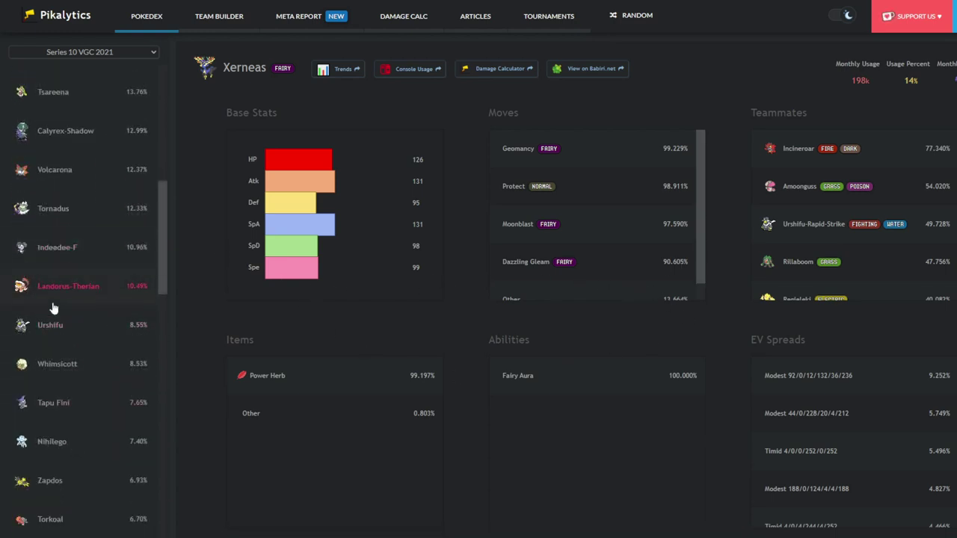
click(64, 292)
scroll(72, 299, down, 1)
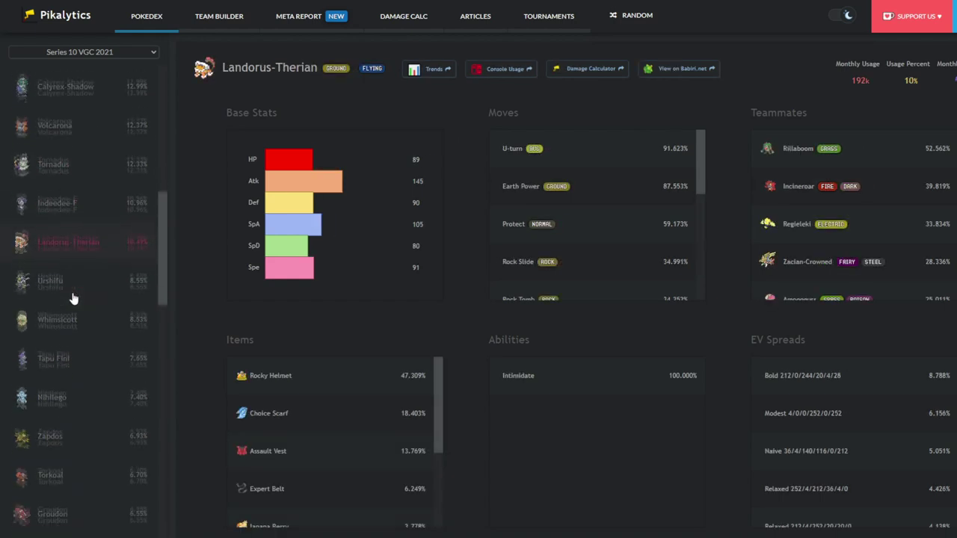
click(88, 386)
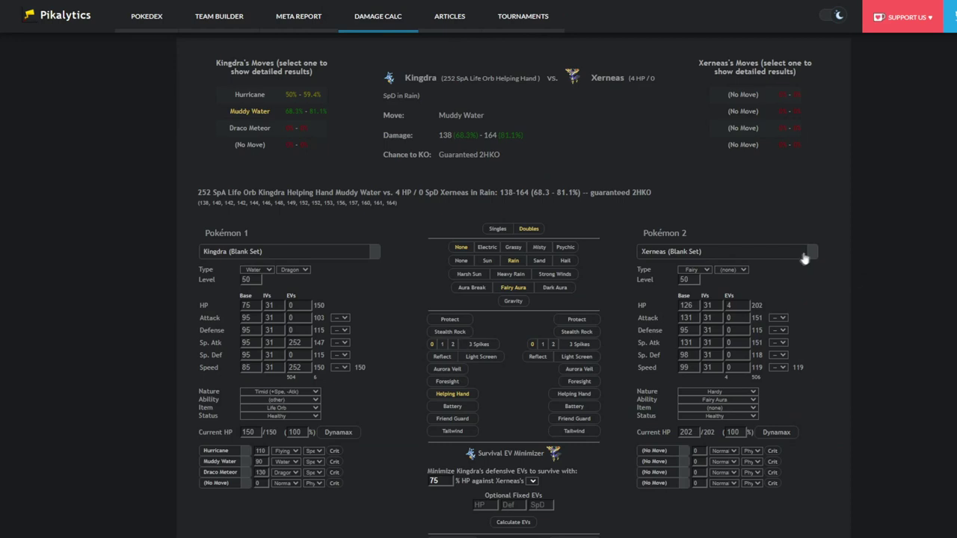
Step: Load Nihilego's Pikalytics Set as Kingdra's opponent in the damage calculator
click(805, 256)
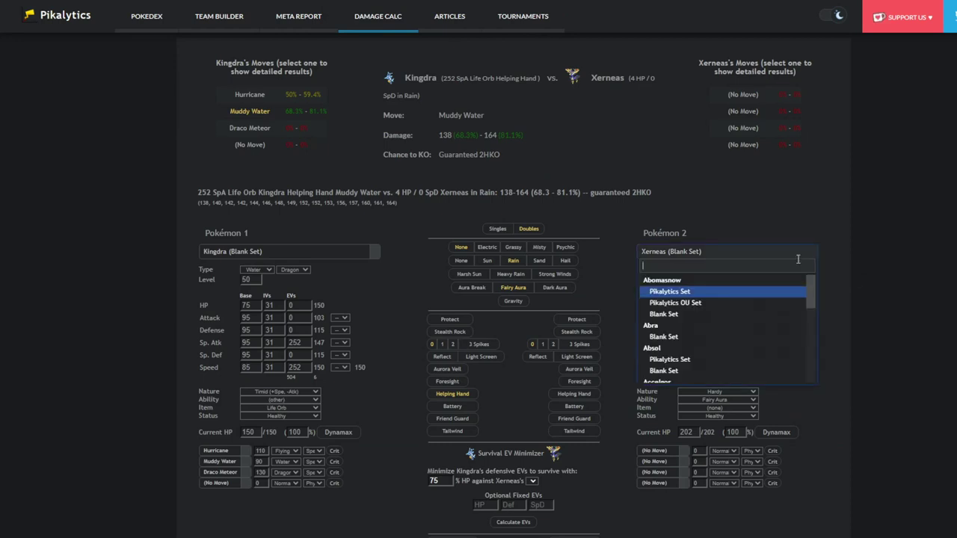
text(nigh)
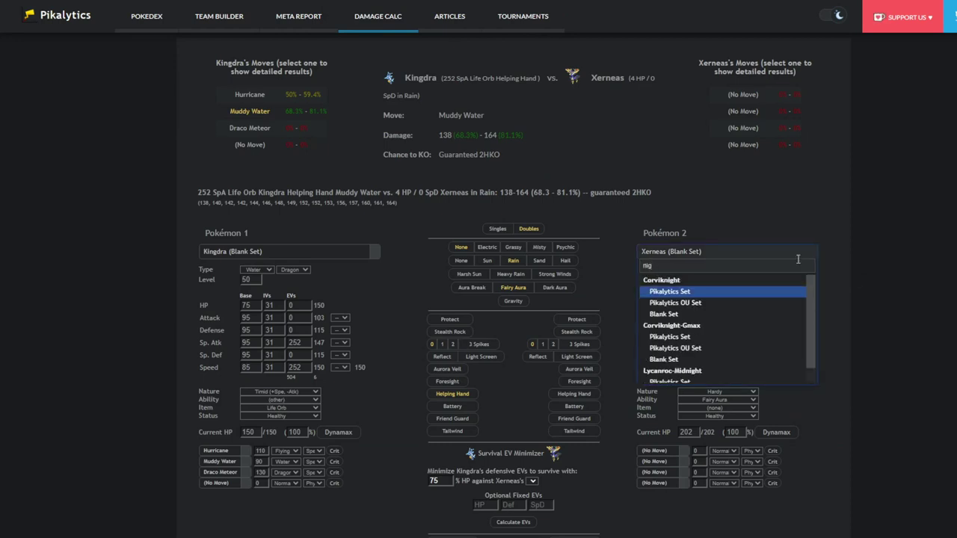
key(BackSpace)
key(BackSpace)
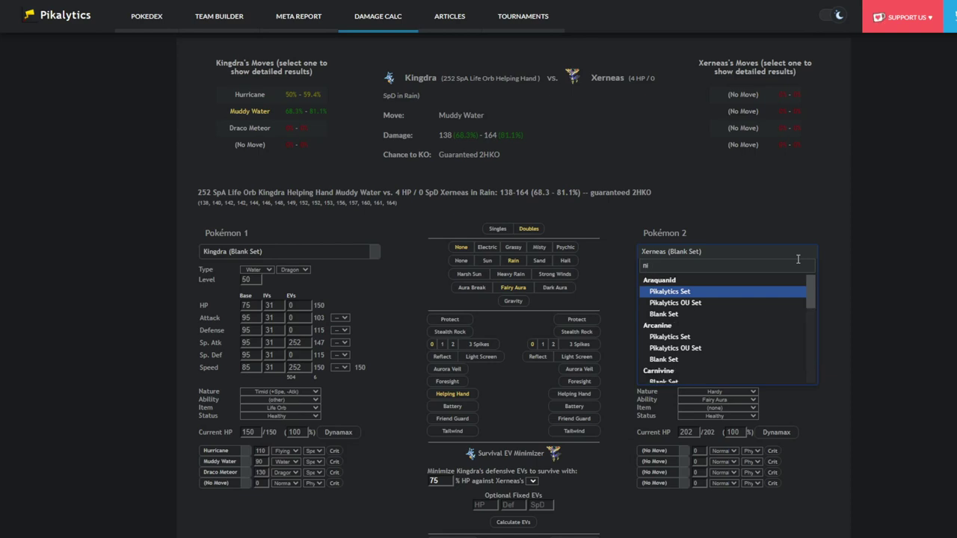
text(ho)
key(BackSpace)
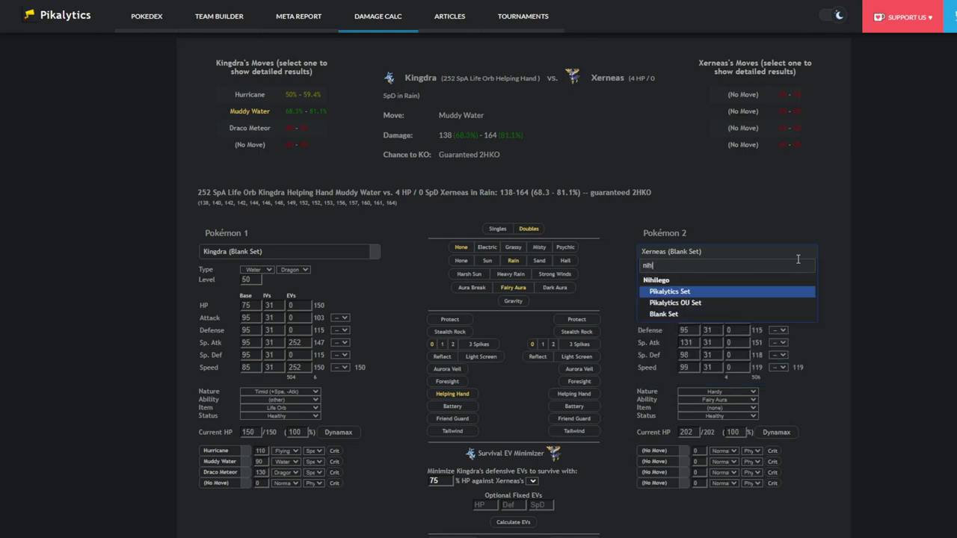
click(668, 292)
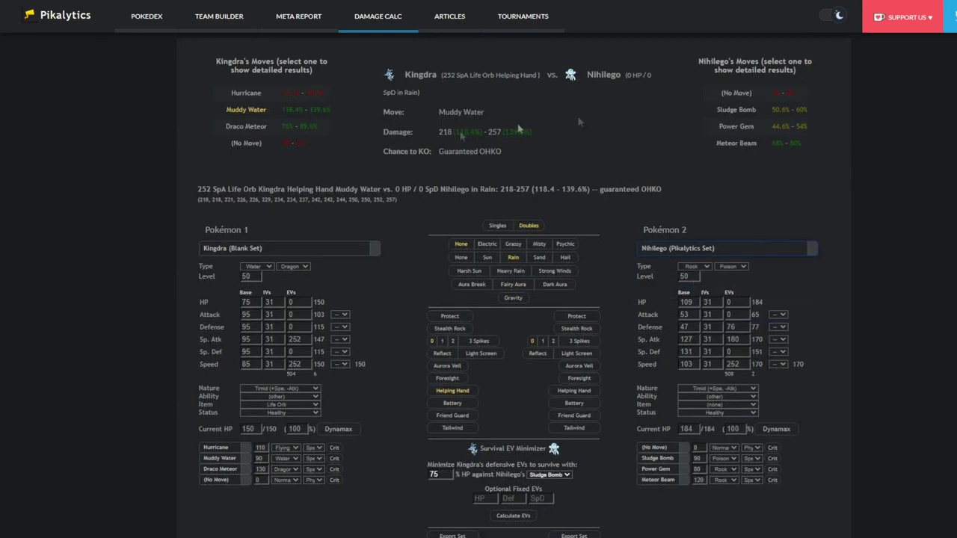
Step: Compare Kingdra's Muddy Water damage against Nihilego without and with Helping Hand
click(242, 114)
click(462, 392)
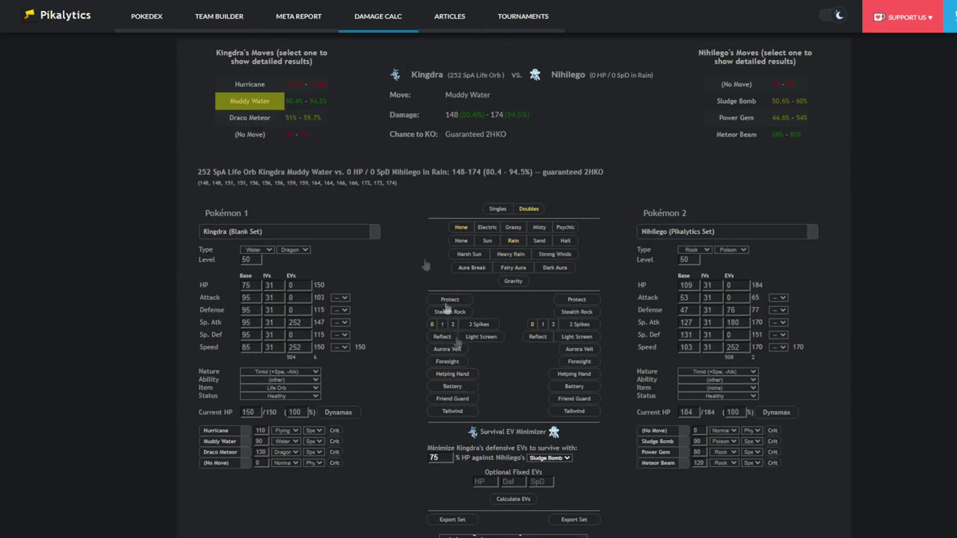
click(471, 376)
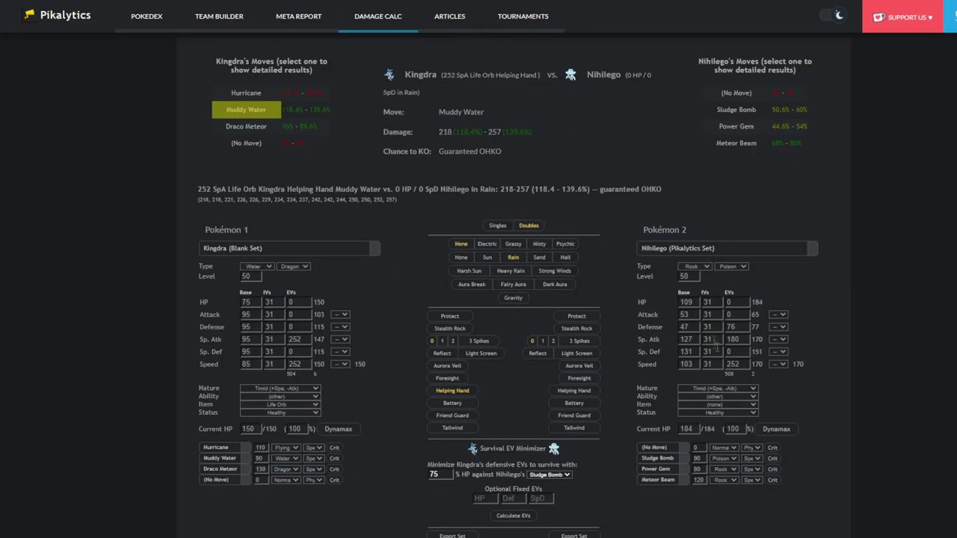
Step: Load Groudon's Pikalytics Set as Kingdra's opponent
click(738, 249)
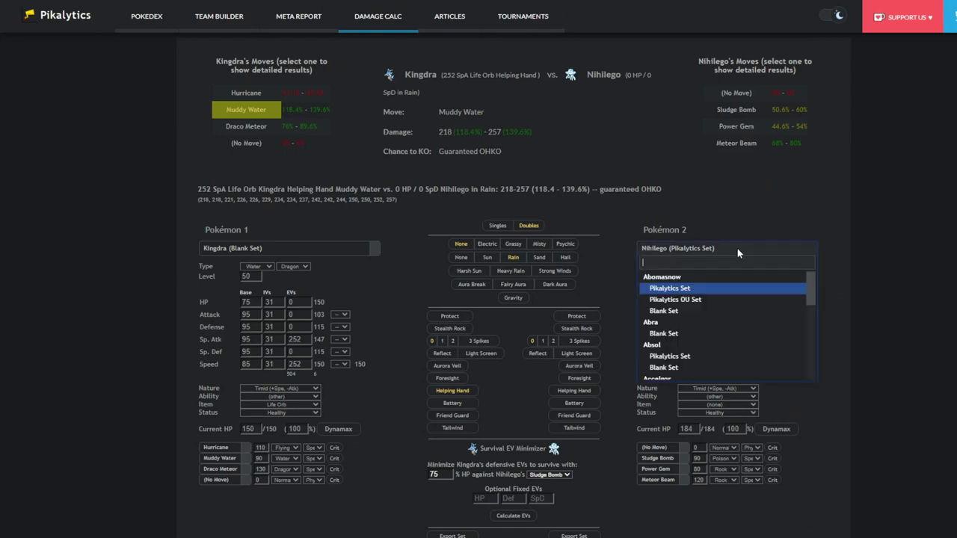
text(groud)
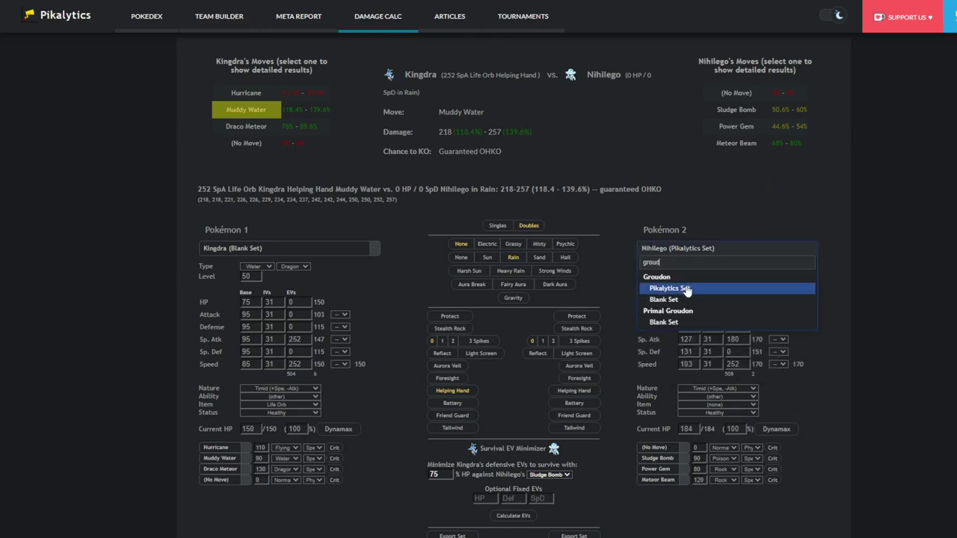
click(685, 288)
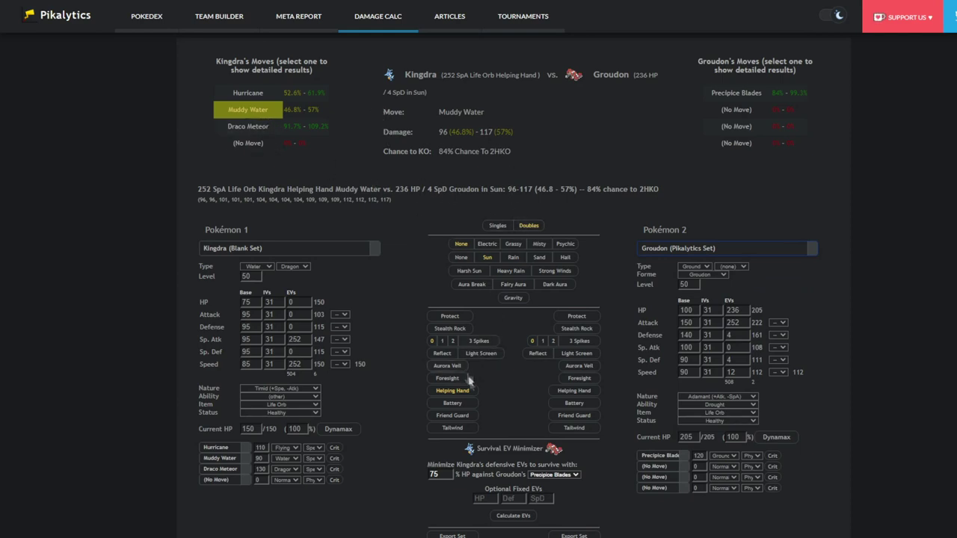
Step: Check Kingdra's Draco Meteor damage on Groudon, set the weather to Rain and remove Helping Hand to compare Muddy Water
click(251, 127)
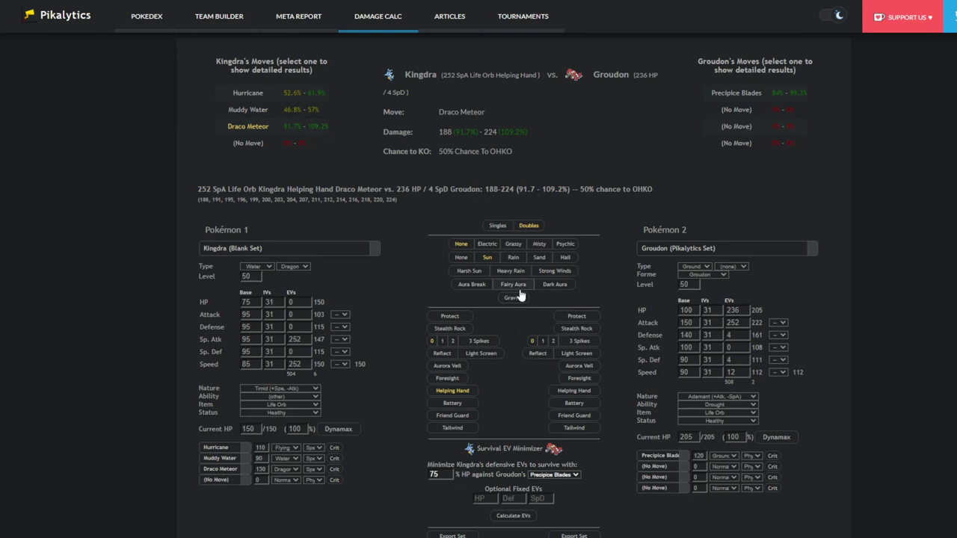
click(510, 258)
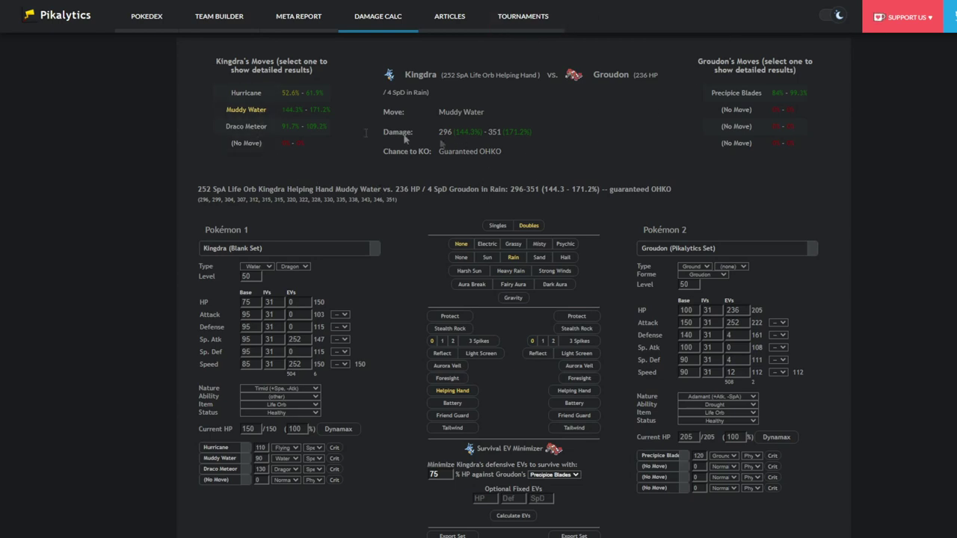
click(452, 391)
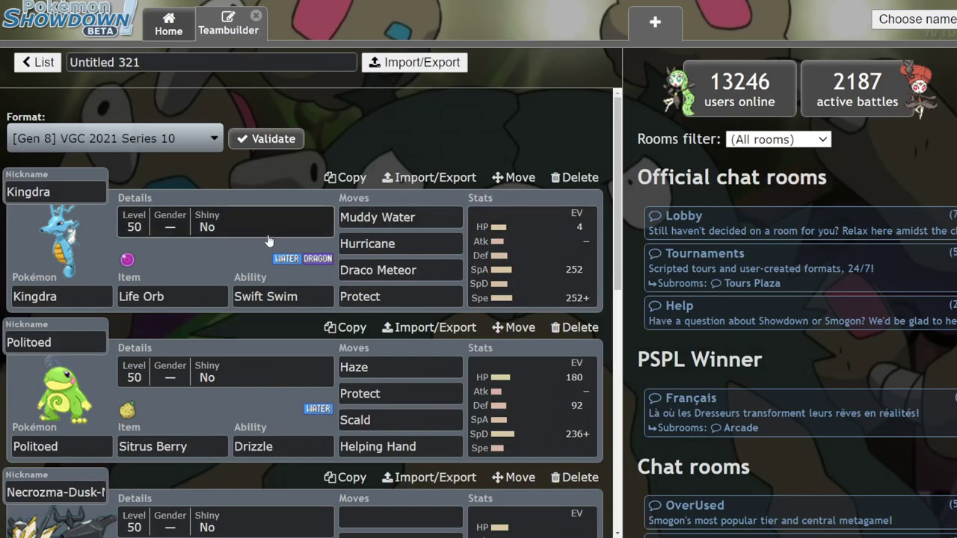
Step: View Politoed's EV spread in the Pokémon Showdown team and load Politoed's berry set as Pokémon 1 in the Pikalytics damage calculator
scroll(285, 294, down, 2)
click(557, 269)
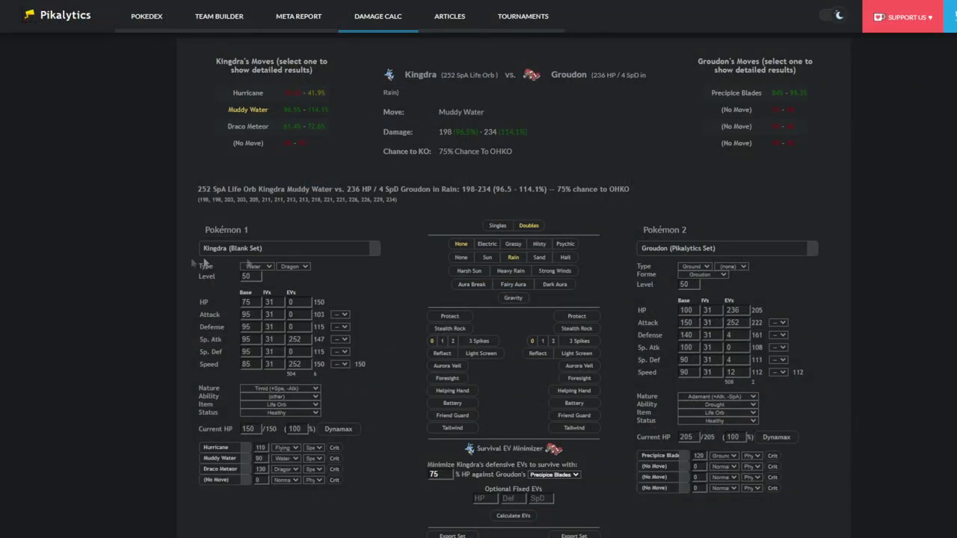
click(258, 258)
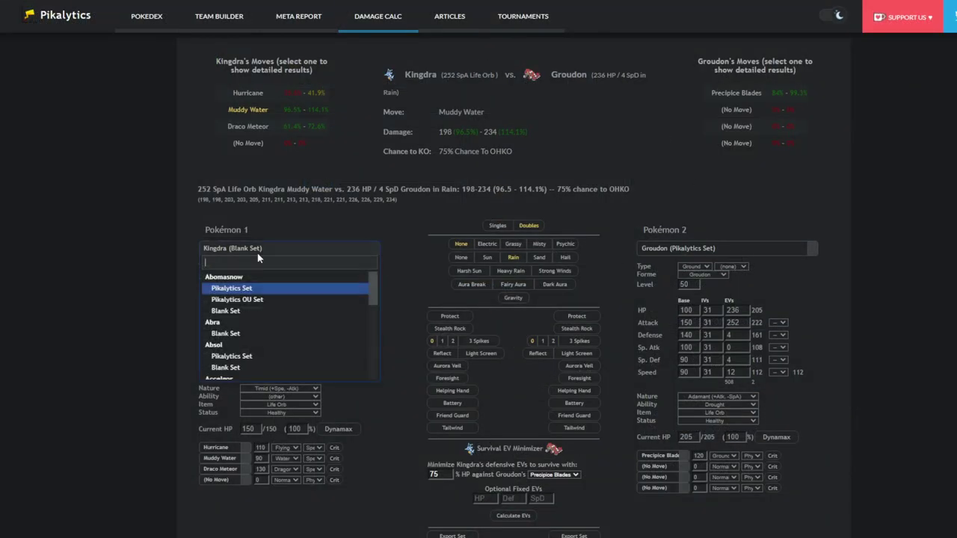
text(polit)
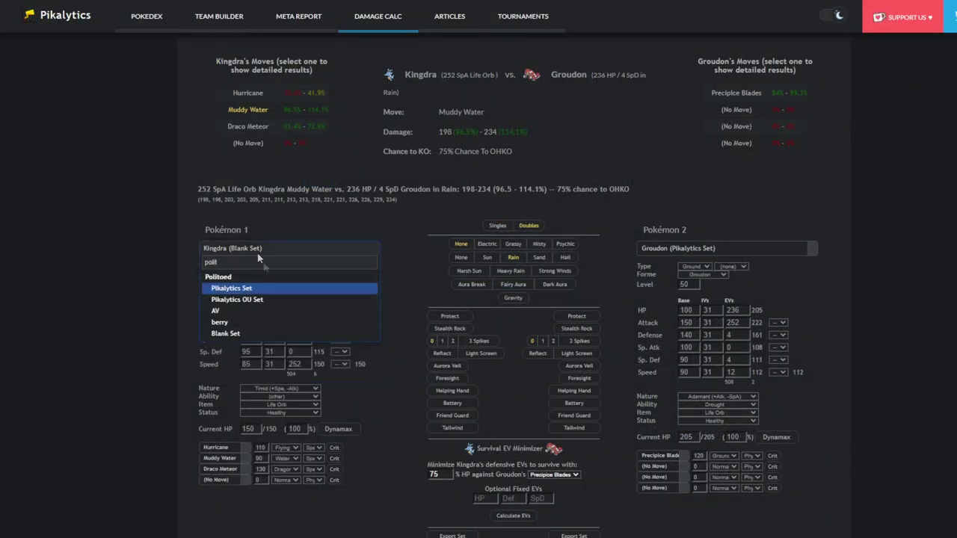
click(239, 321)
Step: Load Xerneas's Blank Set as Politoed's opponent
click(714, 232)
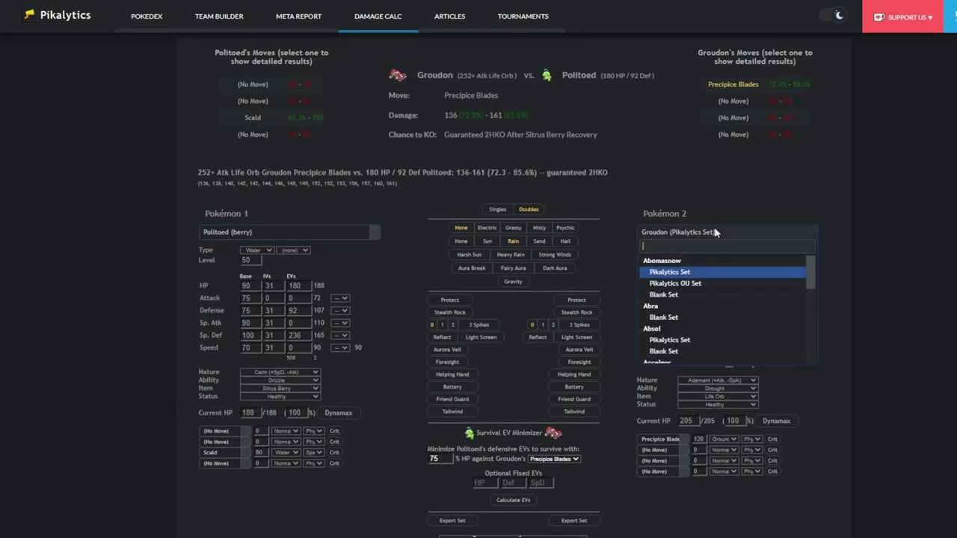
text(xer)
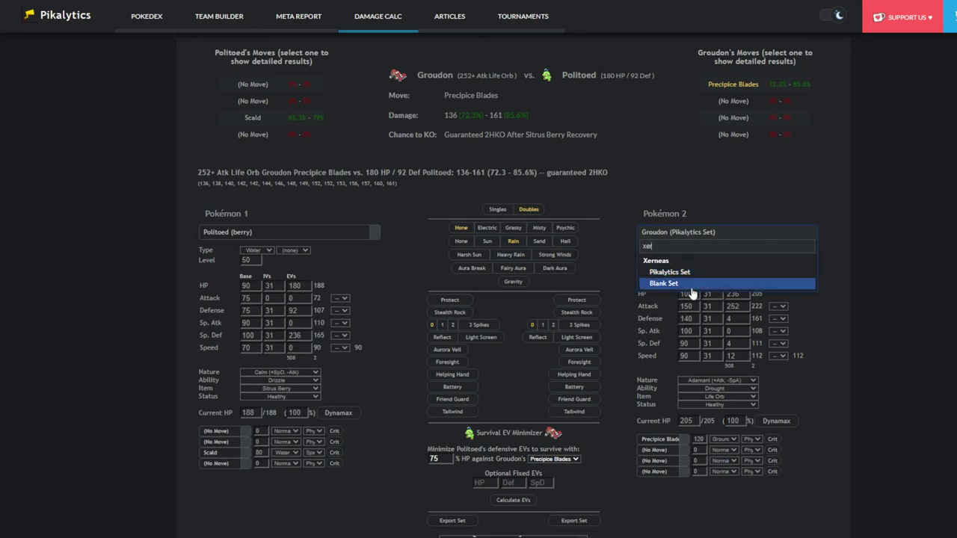
click(687, 285)
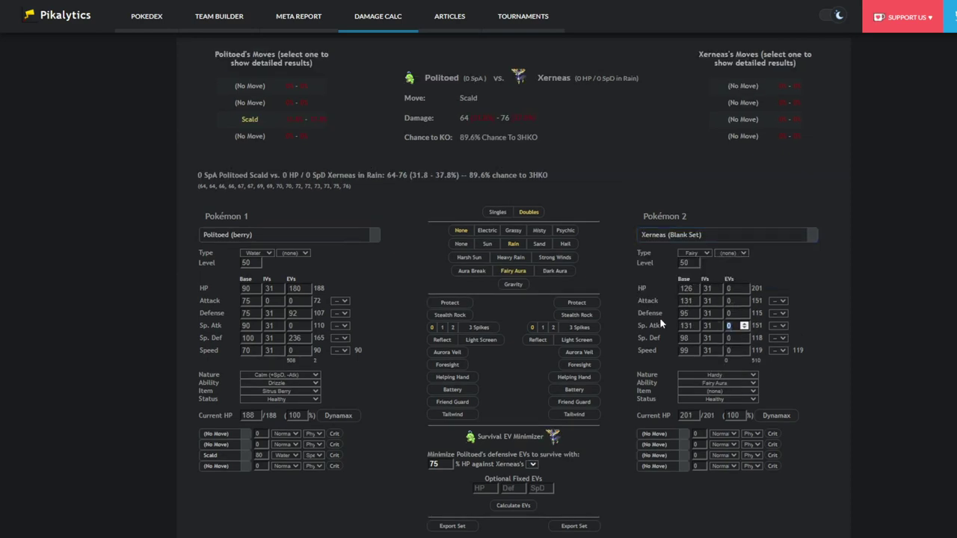
Step: Give Xerneas 252 Sp. Atk EVs, a Timid nature and a -2 Sp. Atk stage
text(252)
click(732, 374)
key(t)
key(Return)
click(781, 326)
click(786, 395)
Step: Set Xerneas's first move to Moonblast and show its damage against Politoed
click(672, 437)
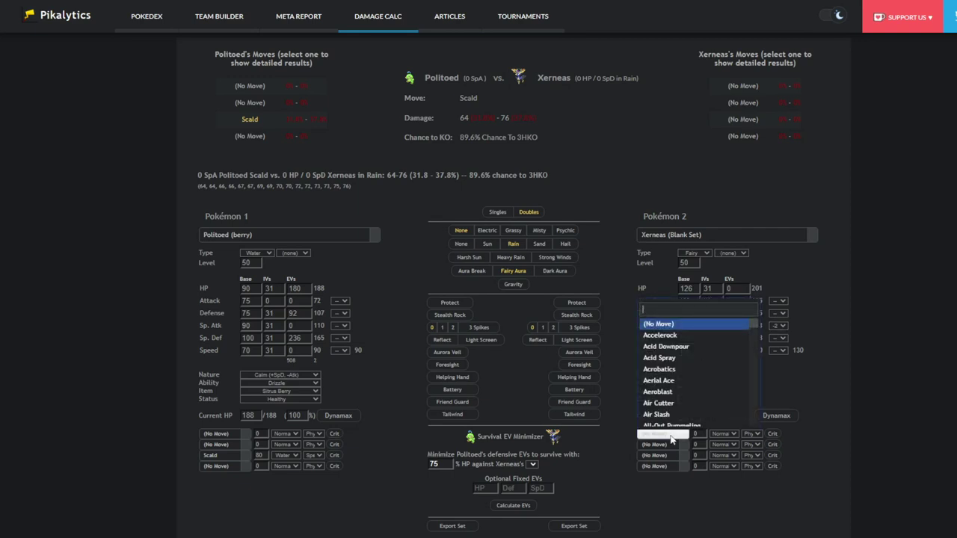
text(moo)
click(662, 409)
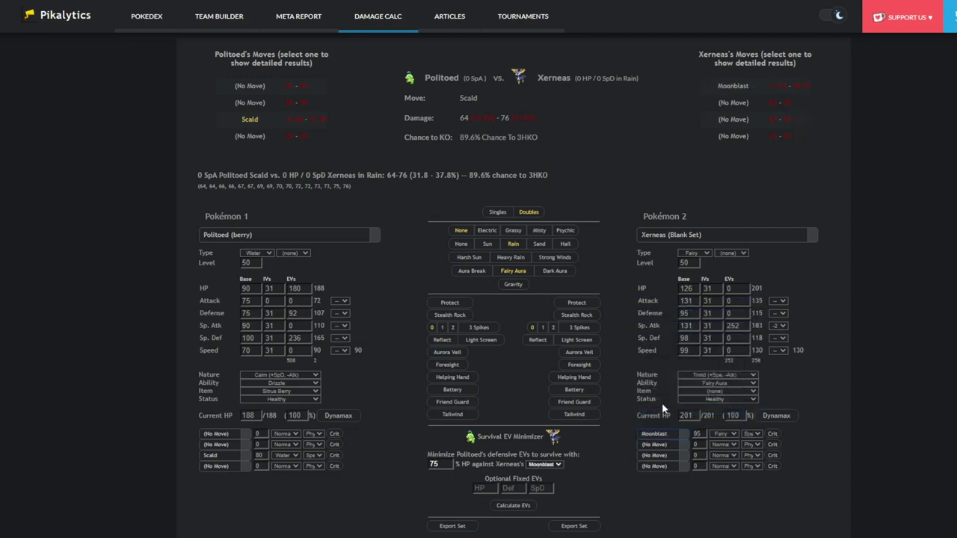
click(743, 87)
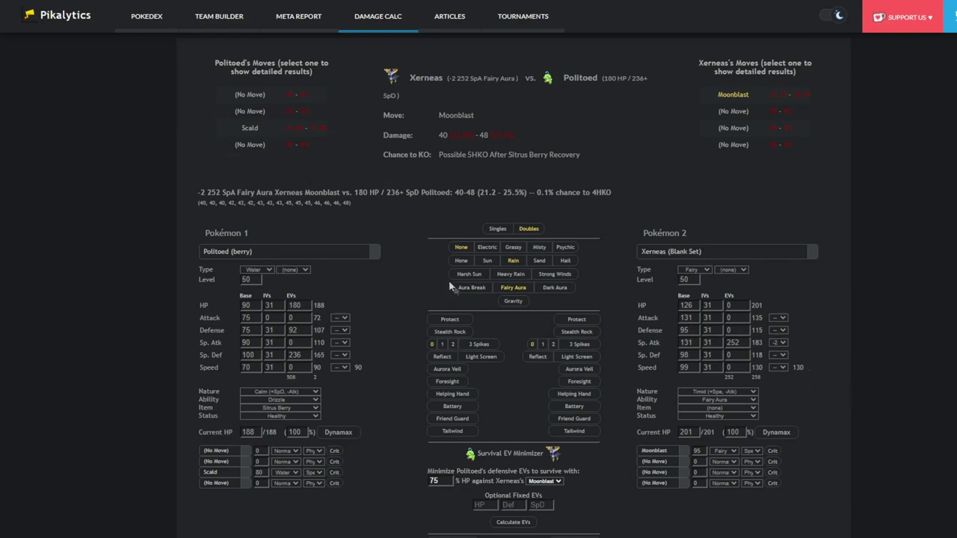
click(739, 97)
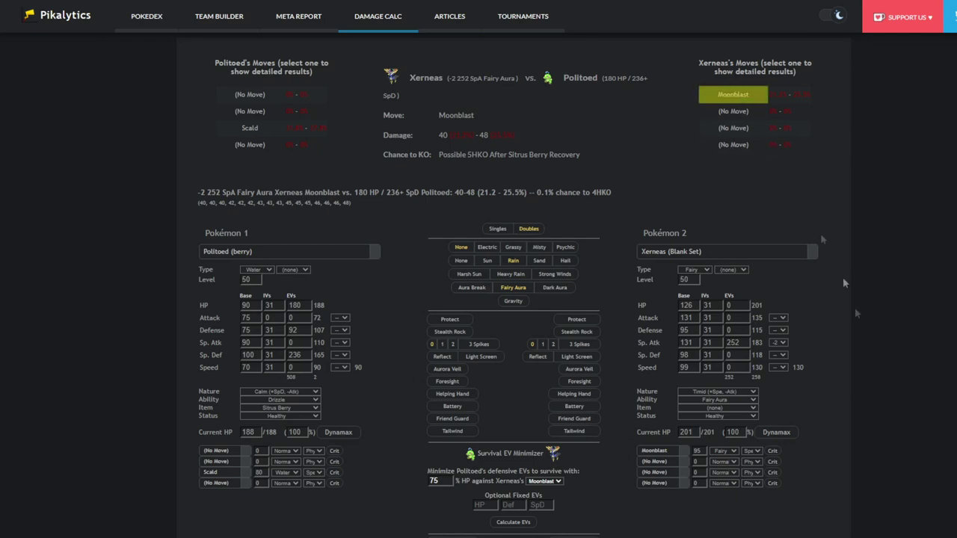
click(780, 381)
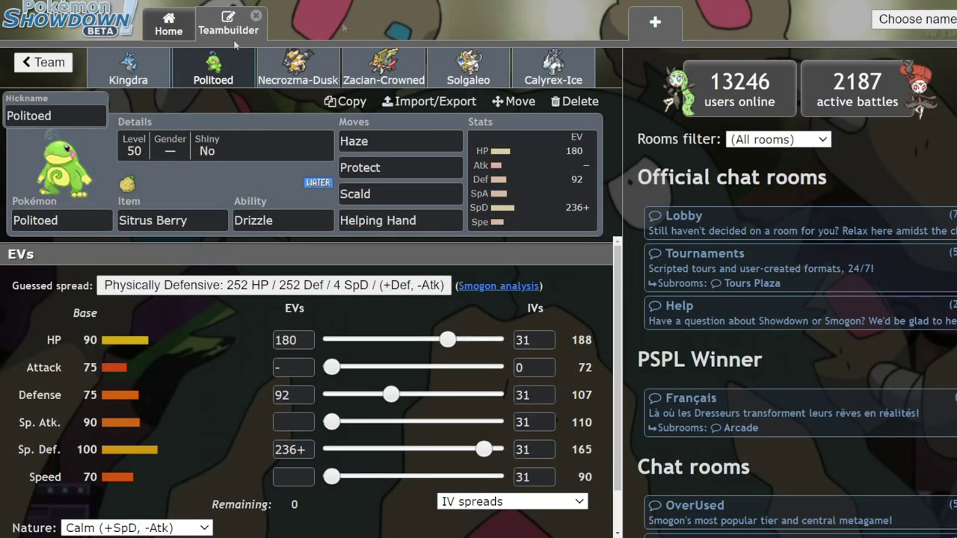
Step: Review Politoed's Haze and Scald and the Zacian-Crowned entry in the Pokémon Showdown team, and return to the Kingdra Talk team list
click(400, 141)
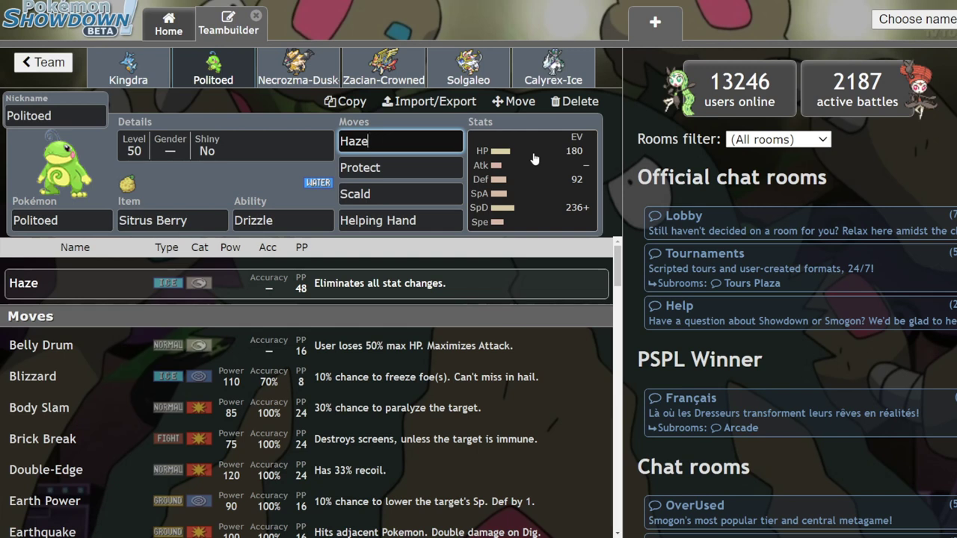
click(424, 194)
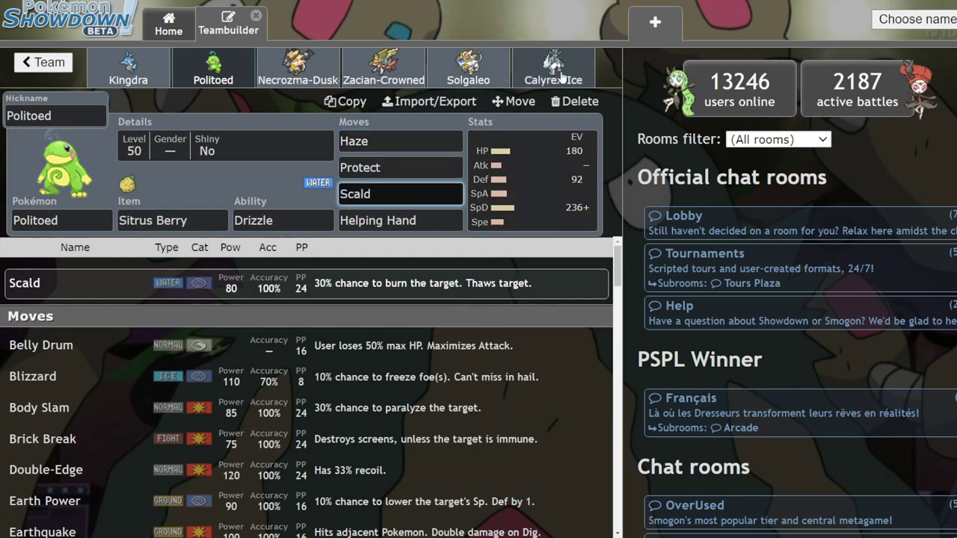
click(366, 84)
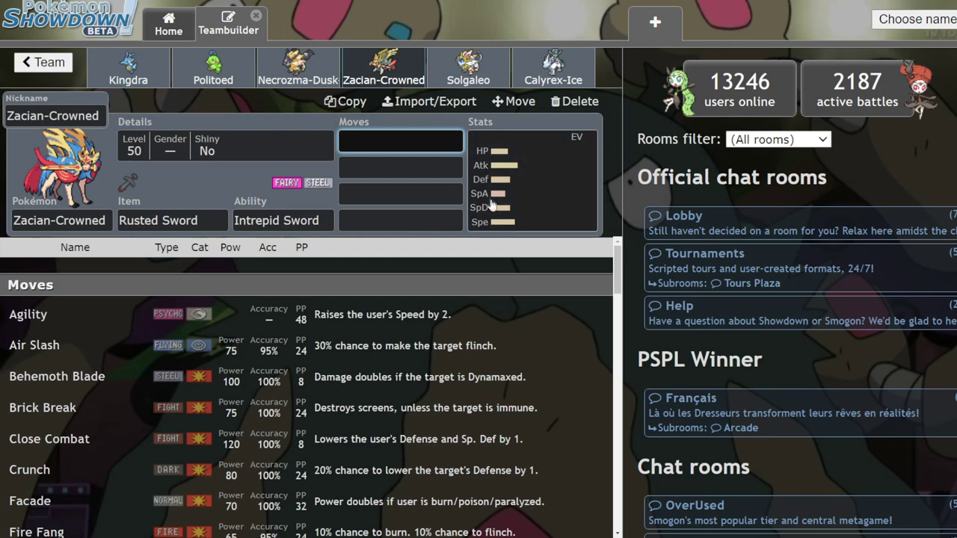
click(213, 67)
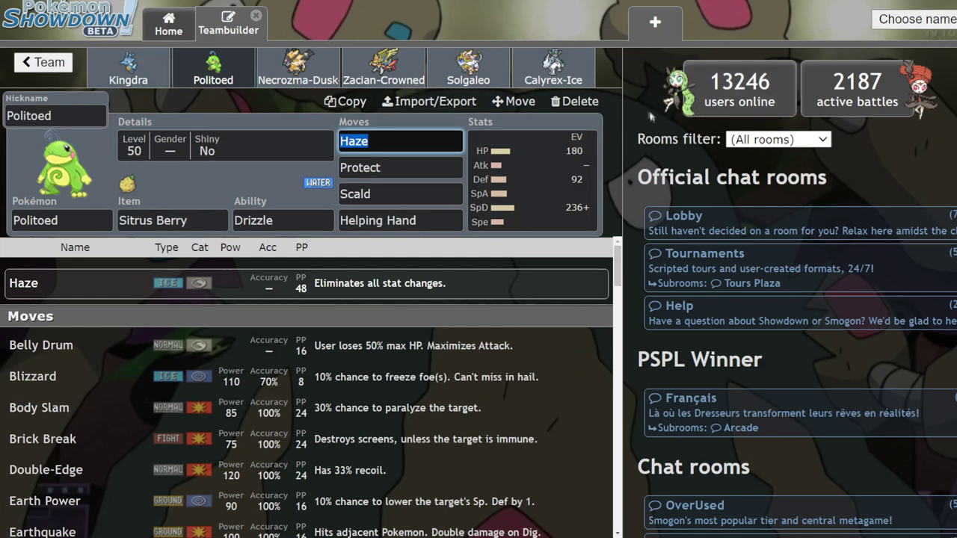
click(45, 63)
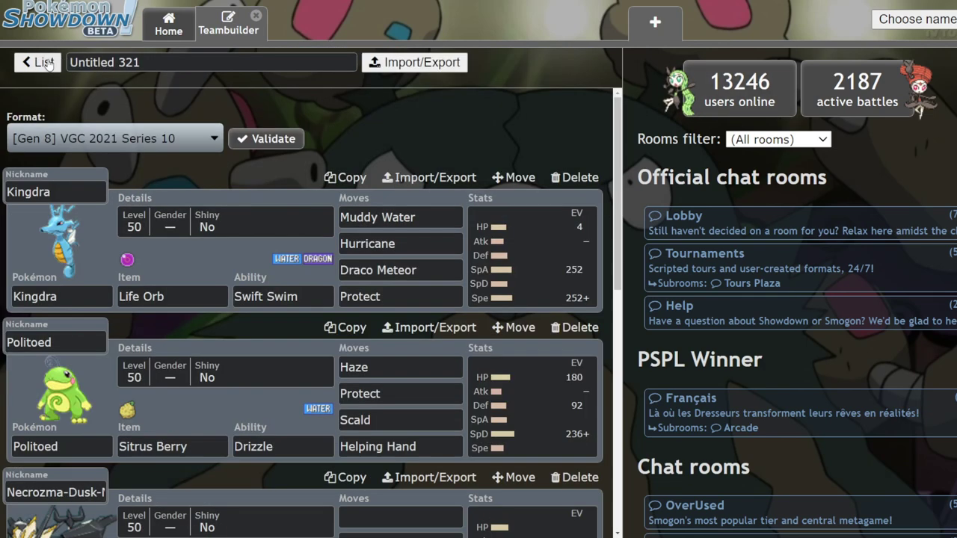
click(39, 63)
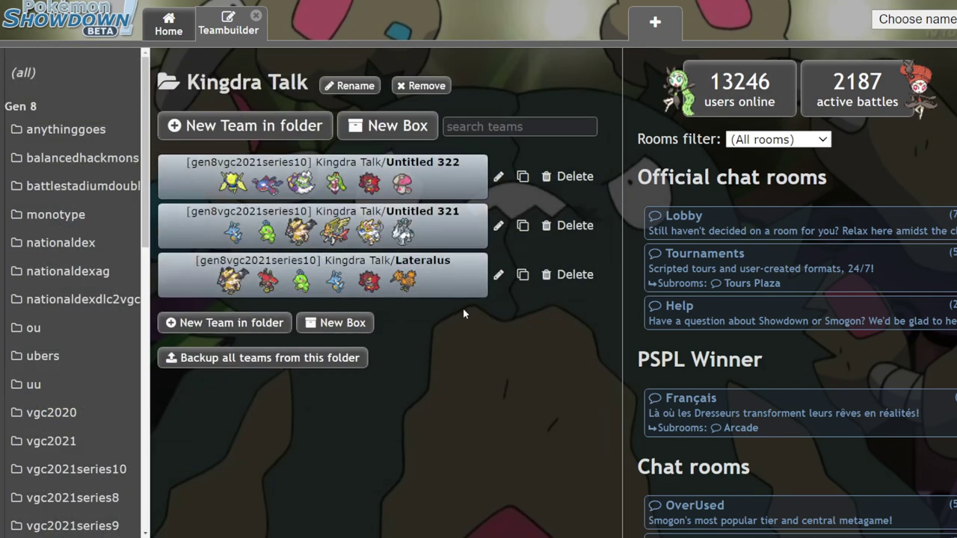